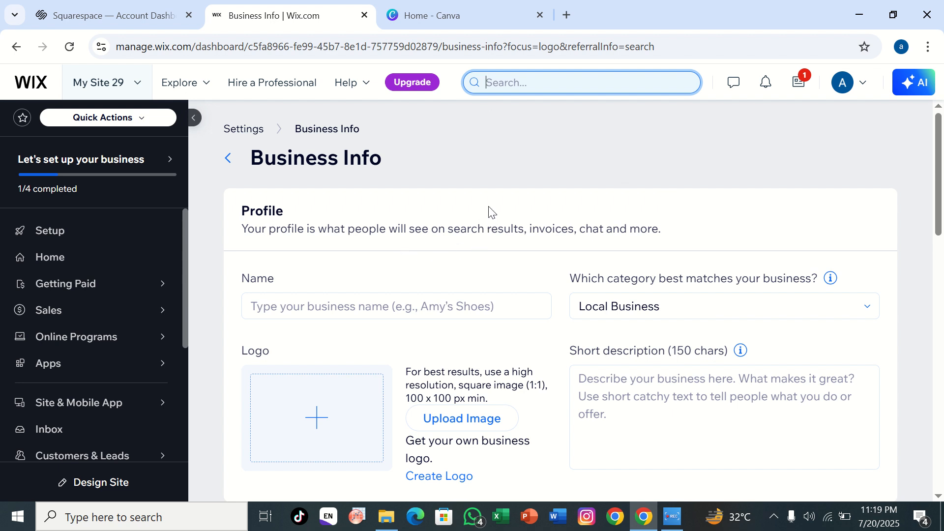
- Open the site dashboard's Setup page and look it over
{"action": "left_click", "coordinate": [132, 232]}
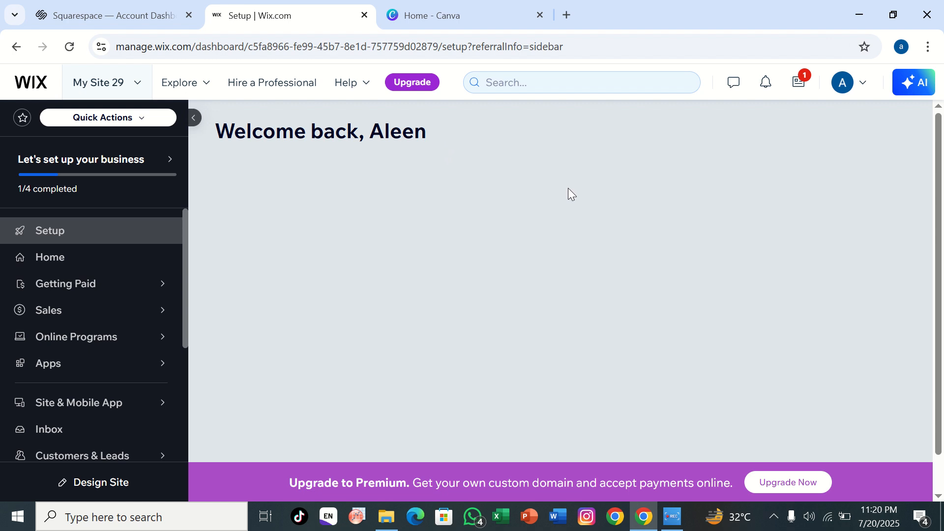
{"action": "scroll", "coordinate": [567, 188], "scroll_direction": "down", "scroll_amount": 1}
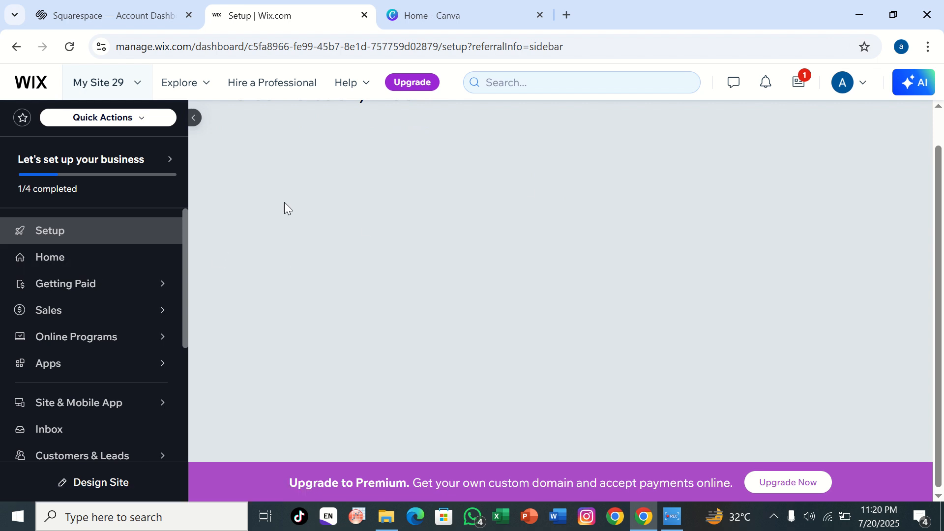
{"action": "scroll", "coordinate": [295, 186], "scroll_direction": "up", "scroll_amount": 1}
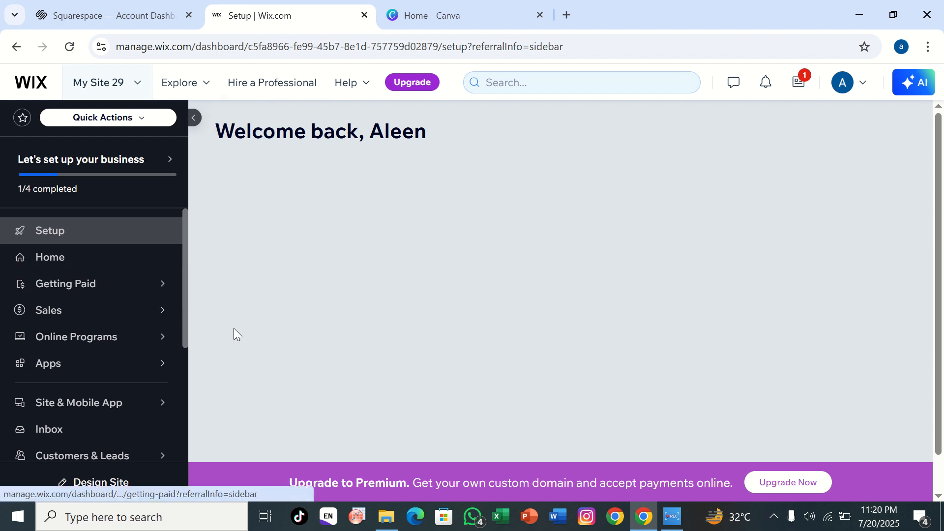
- Search the dashboard for "logo" and open Logo Settings
{"action": "left_click", "coordinate": [490, 84]}
{"action": "type", "text": "logo"}
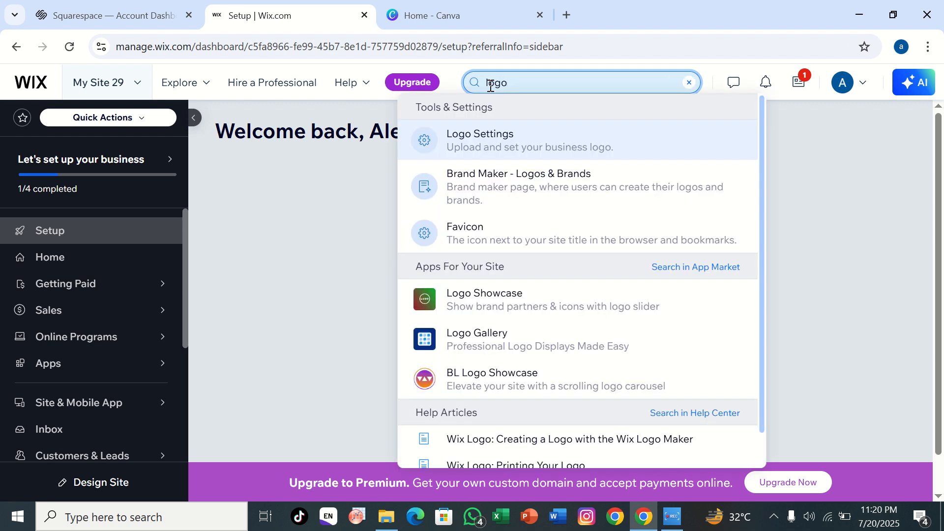
{"action": "left_click", "coordinate": [519, 146]}
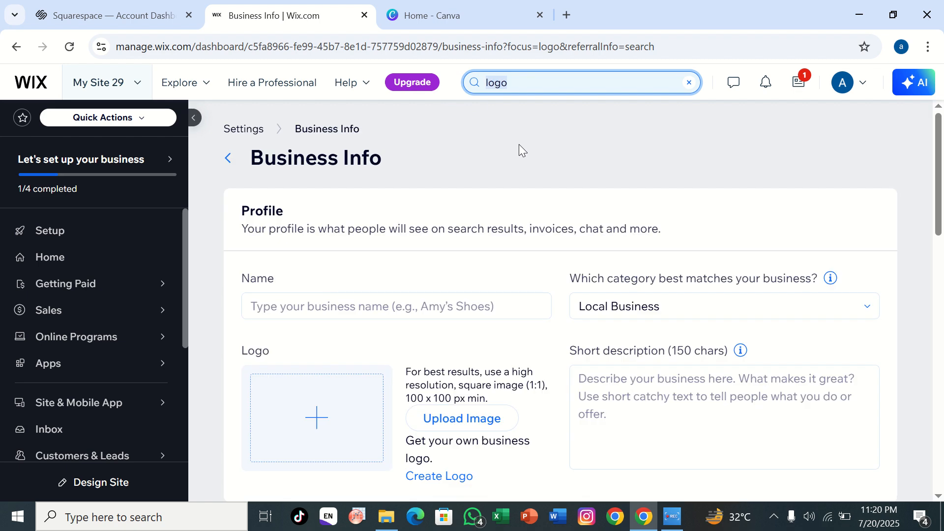
- View the logo image chooser from the business profile and close it without choosing a file
{"action": "scroll", "coordinate": [523, 151], "scroll_direction": "up", "scroll_amount": 2}
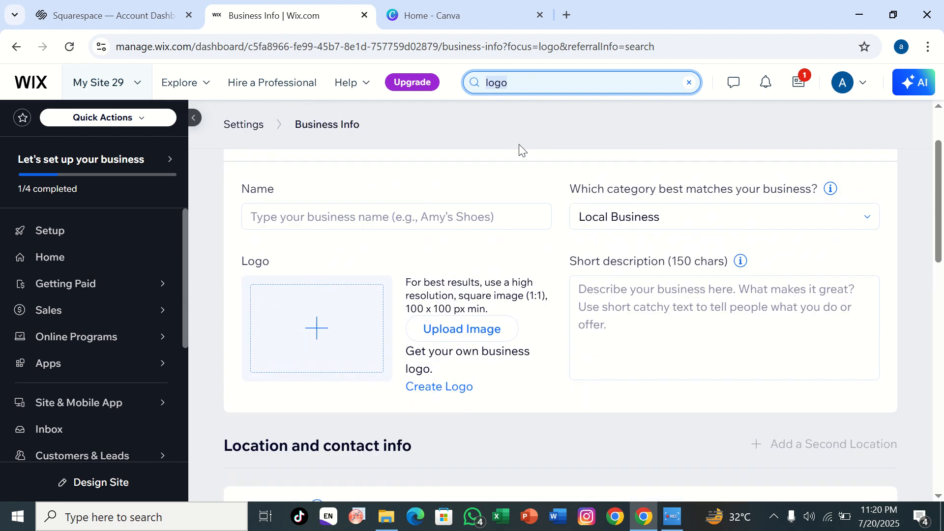
{"action": "left_click", "coordinate": [289, 323]}
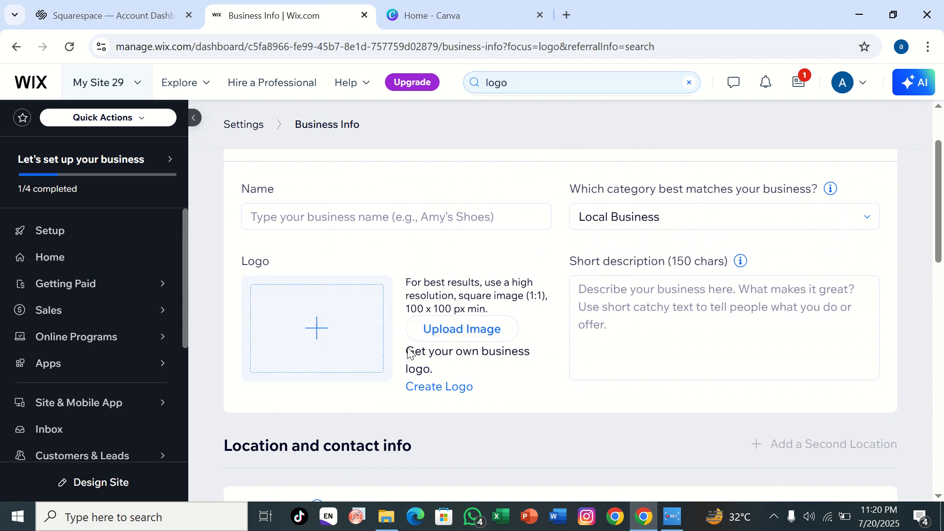
{"action": "left_click", "coordinate": [464, 336]}
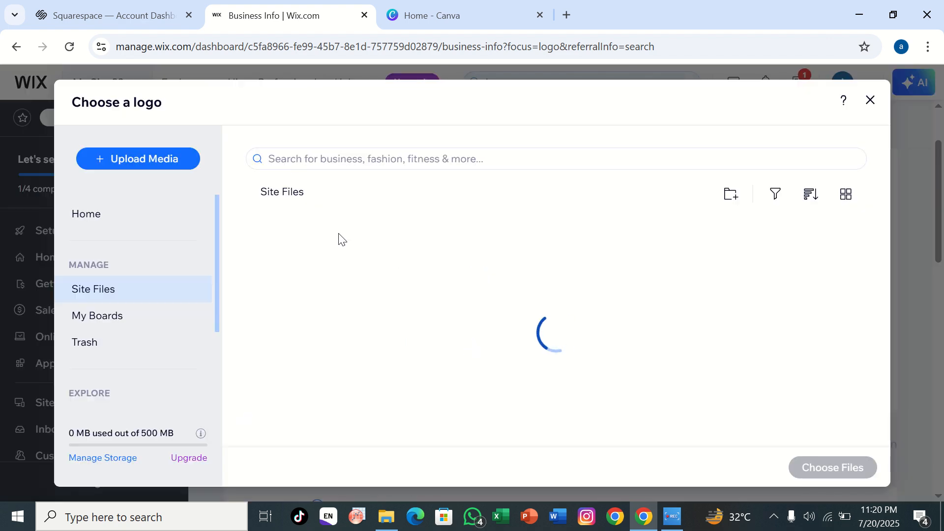
{"action": "left_click", "coordinate": [879, 104]}
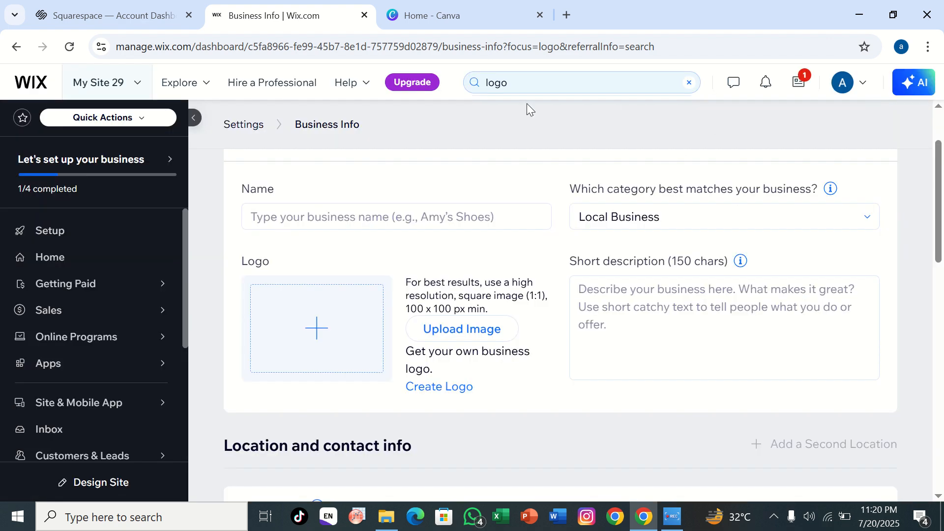
- Clear the dashboard search and go back to the site's Home page
{"action": "left_click", "coordinate": [689, 83]}
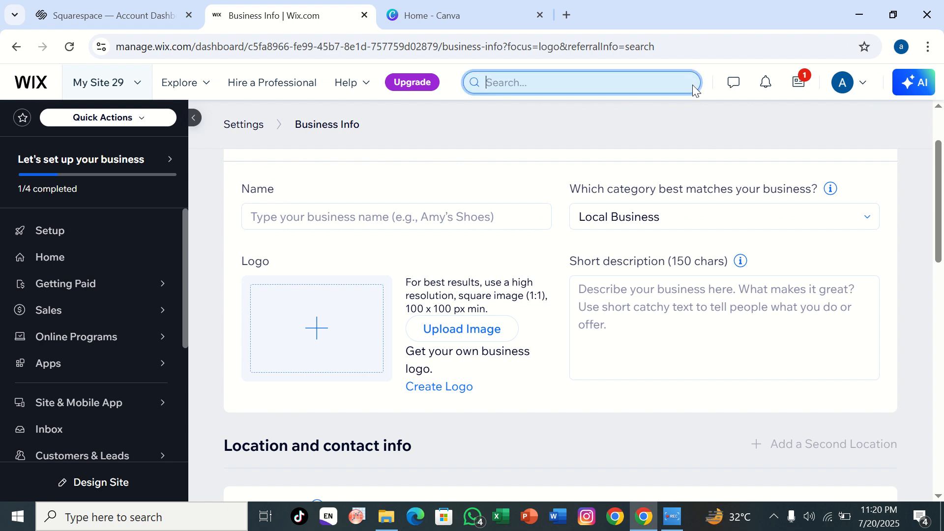
{"action": "left_click", "coordinate": [52, 235]}
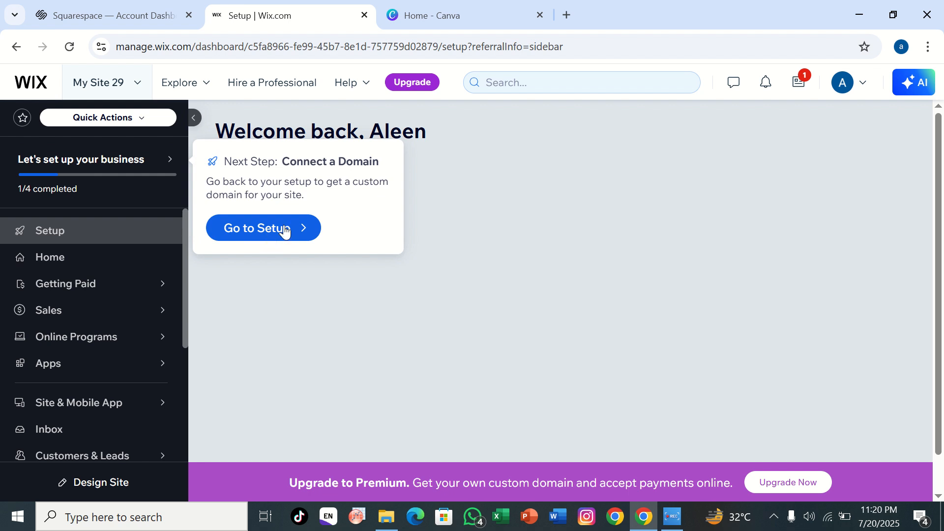
{"action": "left_click", "coordinate": [70, 269]}
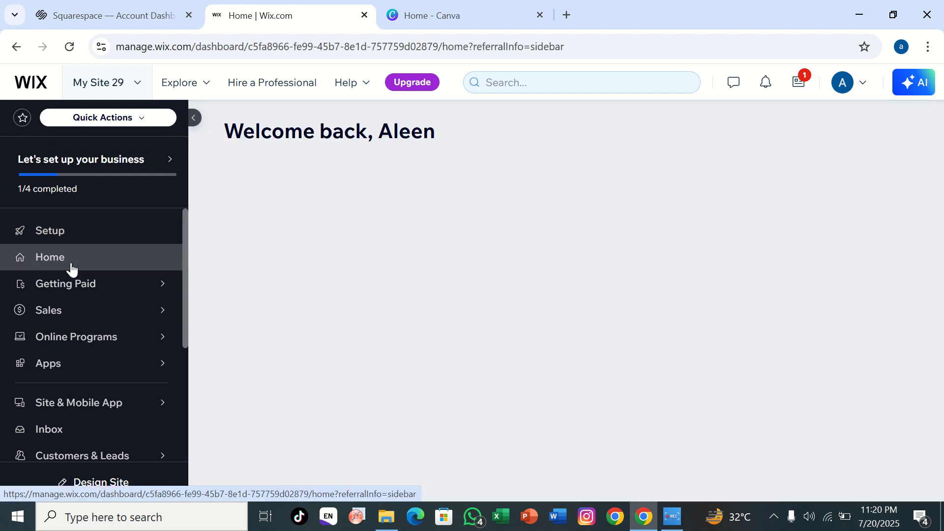
- Search the dashboard for "website" and open Website Templates
{"action": "left_click", "coordinate": [544, 84]}
{"action": "type", "text": "we"}
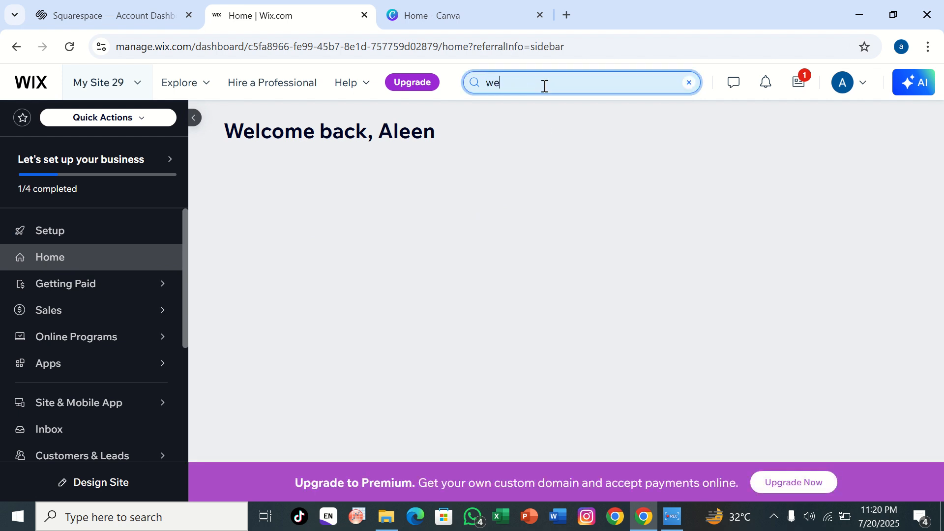
{"action": "type", "text": "bsite"}
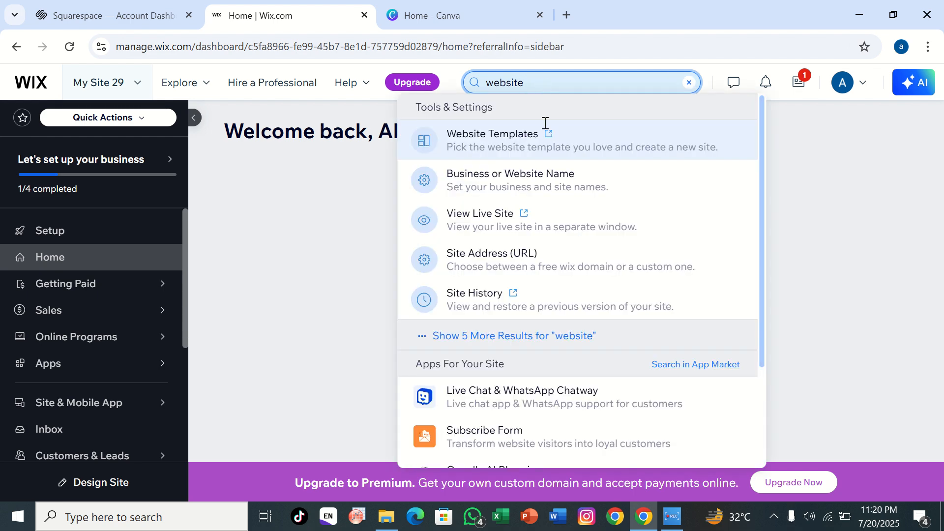
{"action": "left_click", "coordinate": [480, 147]}
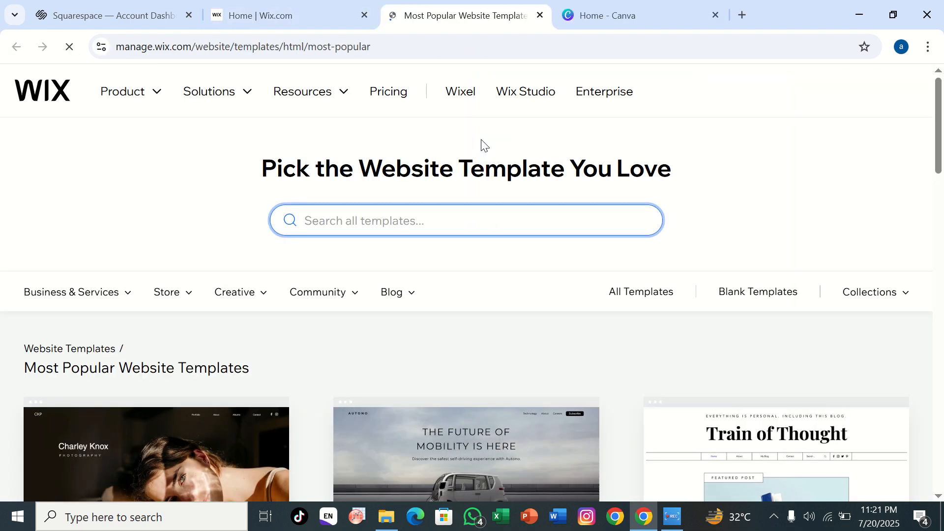
- Open the AI Company template in the website editor and dismiss the site text generator
{"action": "scroll", "coordinate": [427, 266], "scroll_direction": "down", "scroll_amount": 6}
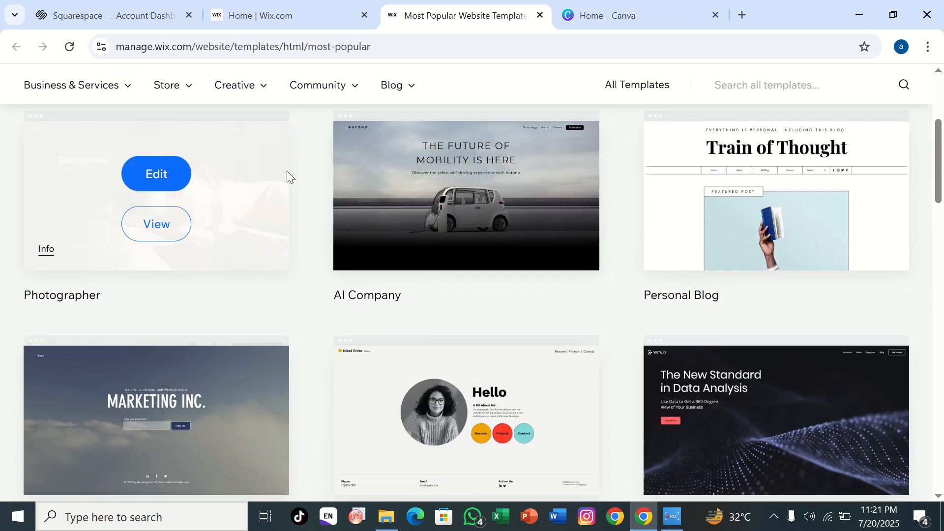
{"action": "left_click", "coordinate": [452, 170]}
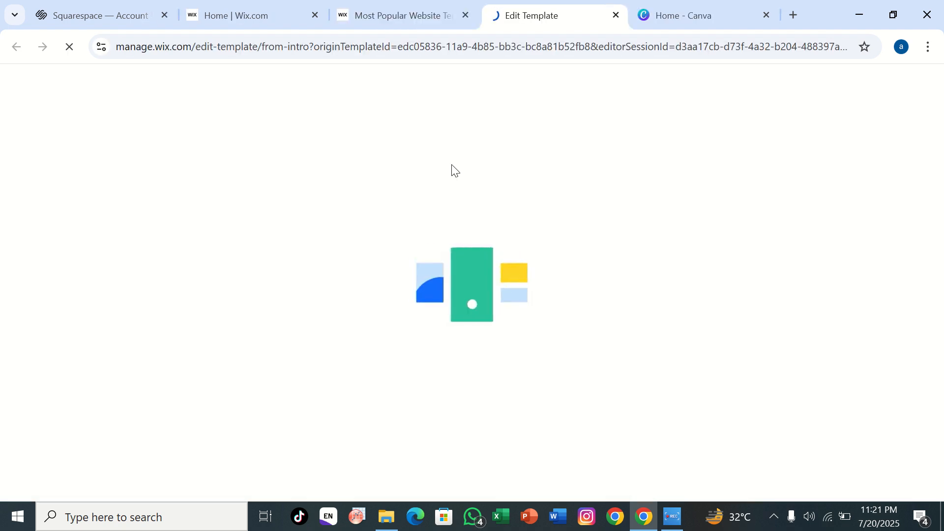
{"action": "left_click", "coordinate": [231, 11]}
{"action": "left_click", "coordinate": [352, 6]}
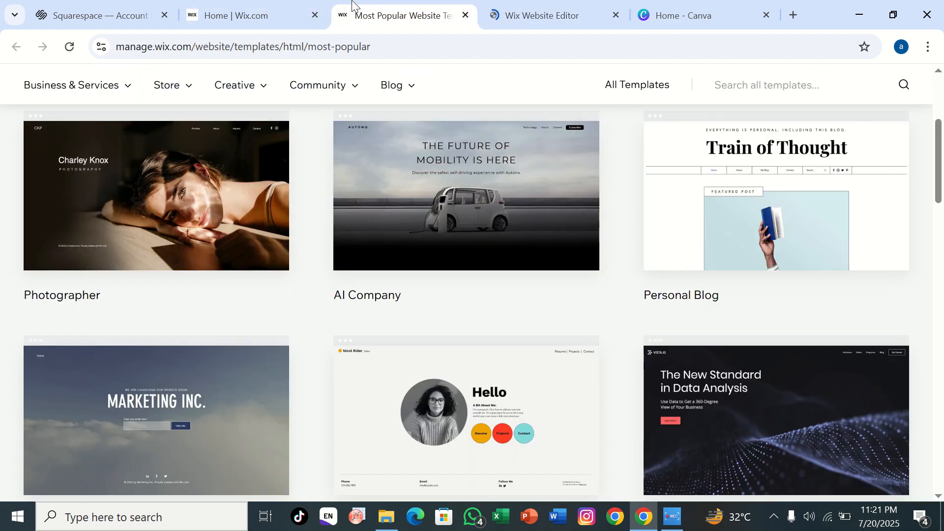
{"action": "left_click", "coordinate": [576, 23]}
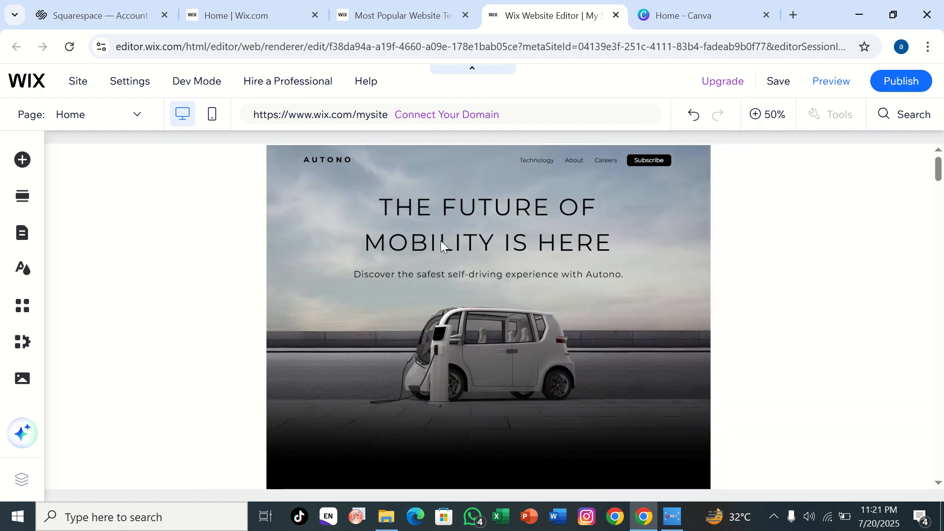
{"action": "scroll", "coordinate": [441, 247], "scroll_direction": "down", "scroll_amount": 2}
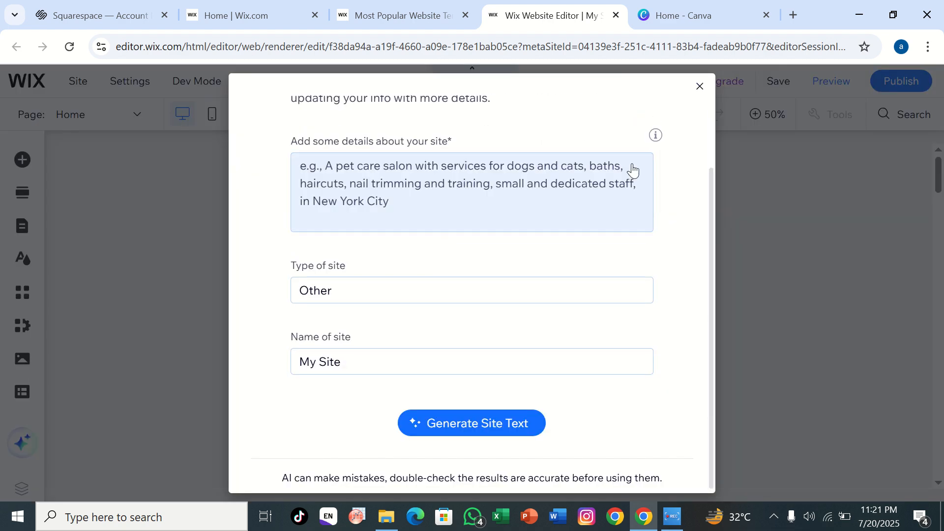
{"action": "left_click", "coordinate": [699, 84]}
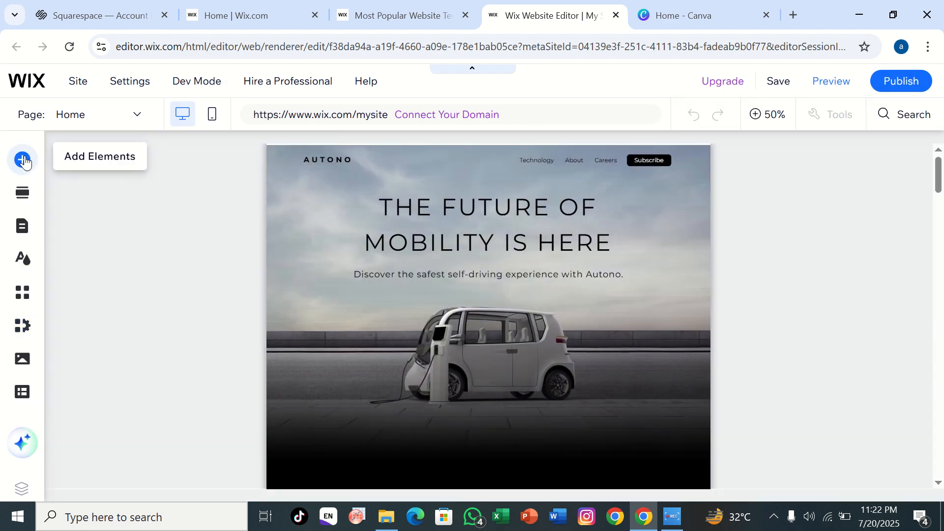
- Show the image upload and import options among the elements that can be added to the page
{"action": "left_click", "coordinate": [23, 160]}
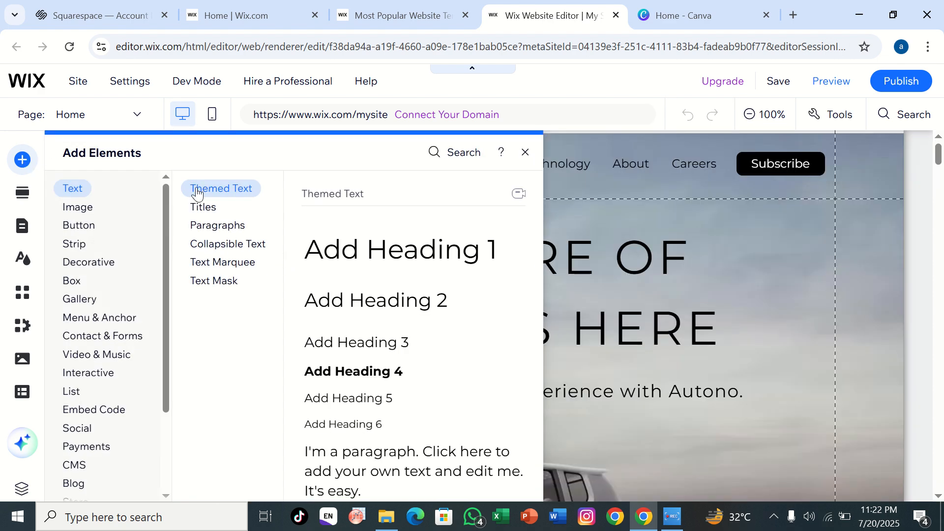
{"action": "mouse_move", "coordinate": [87, 210]}
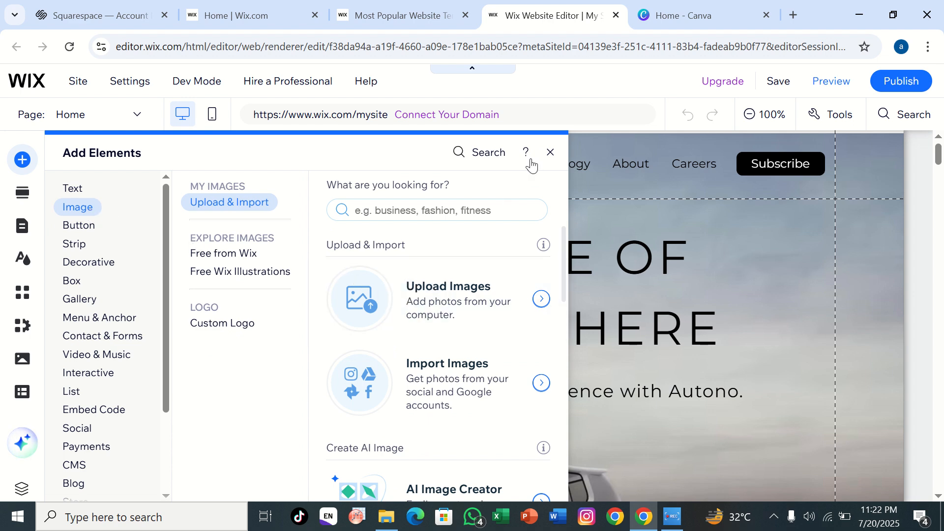
- Switch to Canva and create a new Logo design from the Dark Abstract Black Panther Gaming Logo template
{"action": "left_click", "coordinate": [657, 14]}
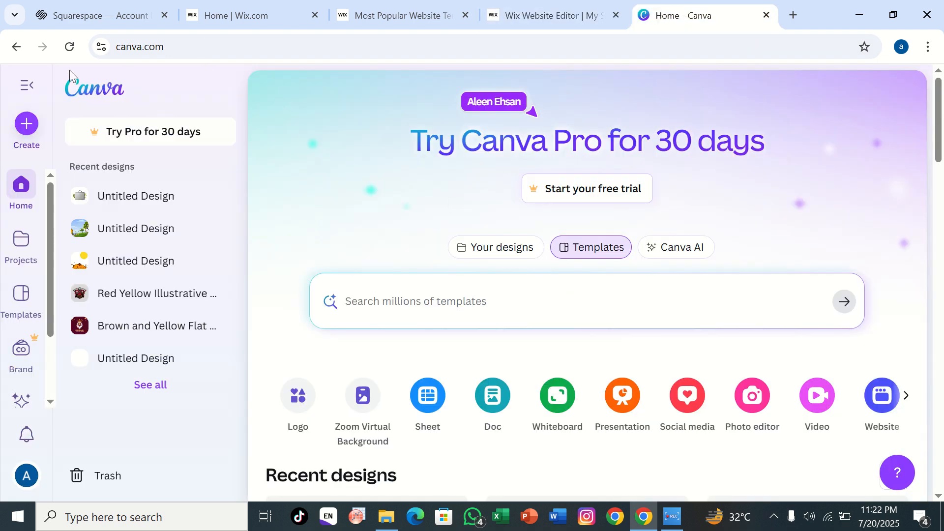
{"action": "left_click", "coordinate": [27, 123]}
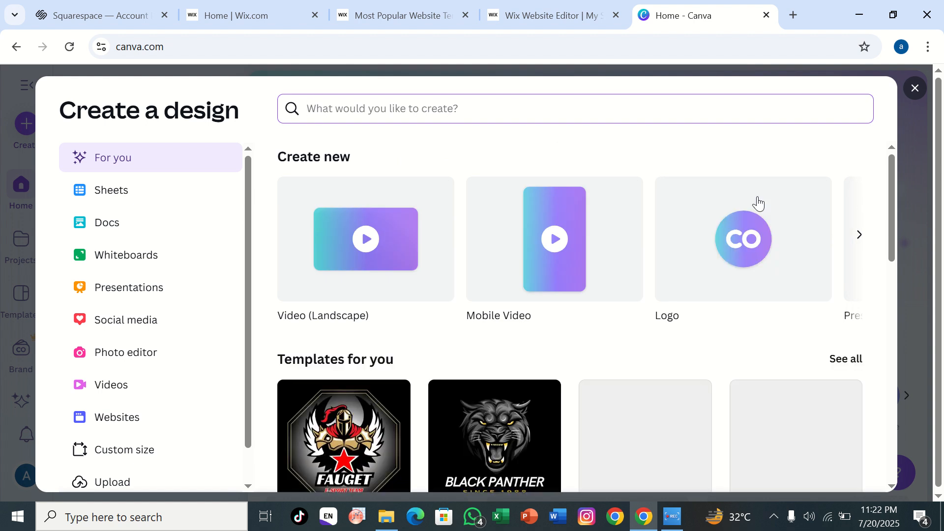
{"action": "left_click", "coordinate": [772, 206]}
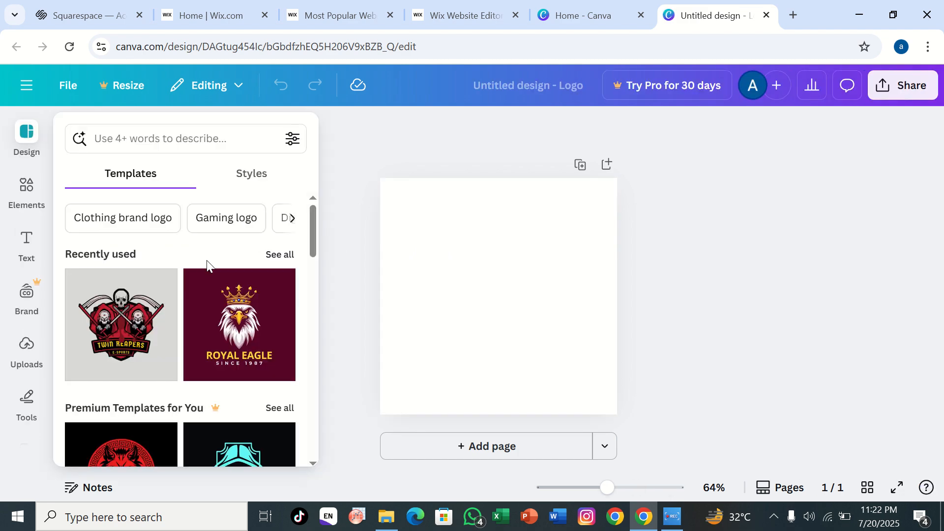
{"action": "scroll", "coordinate": [201, 350], "scroll_direction": "down", "scroll_amount": 6}
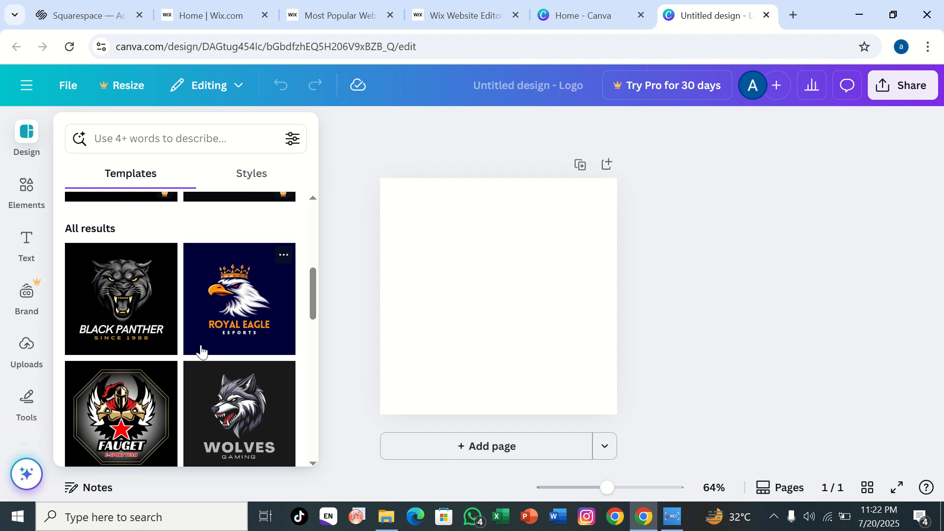
{"action": "left_click", "coordinate": [103, 348]}
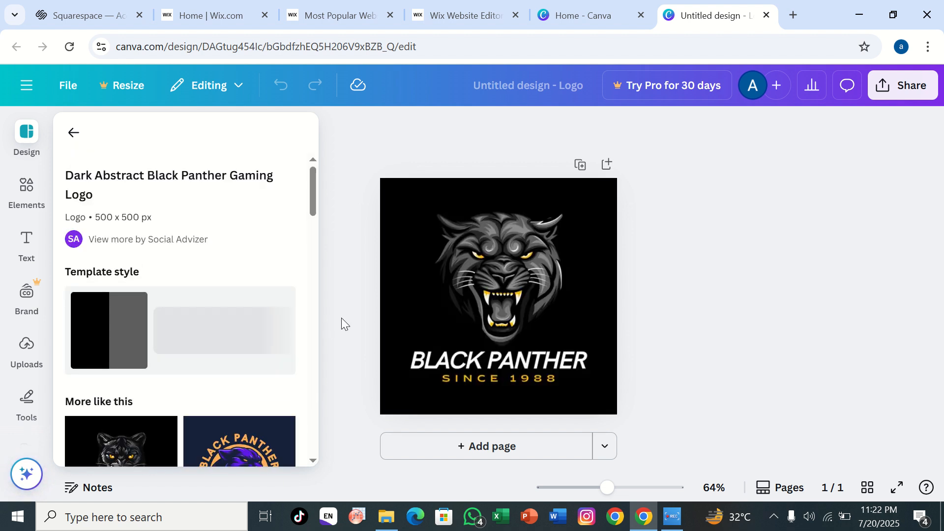
- Enlarge the panther head, recentre it above the BLACK PANTHER text, and return to the template's design options
{"action": "left_click", "coordinate": [438, 300]}
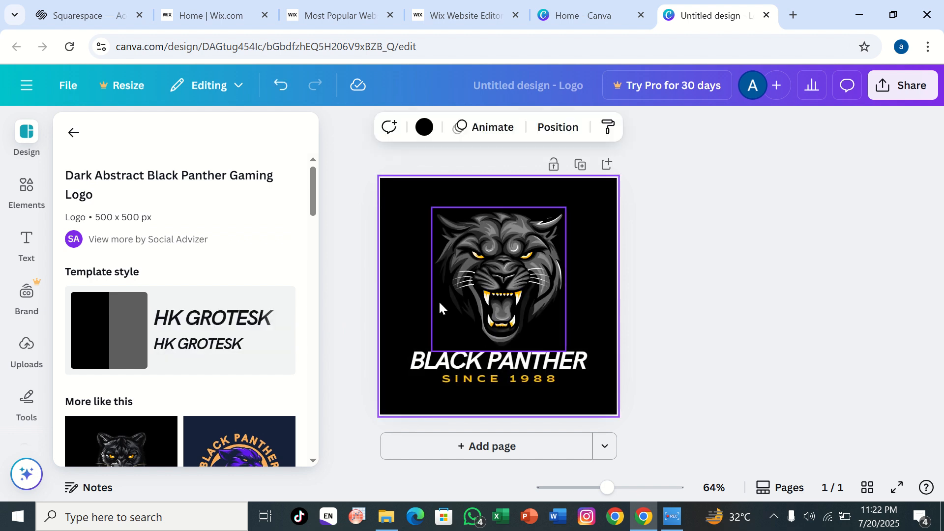
{"action": "left_click", "coordinate": [483, 292]}
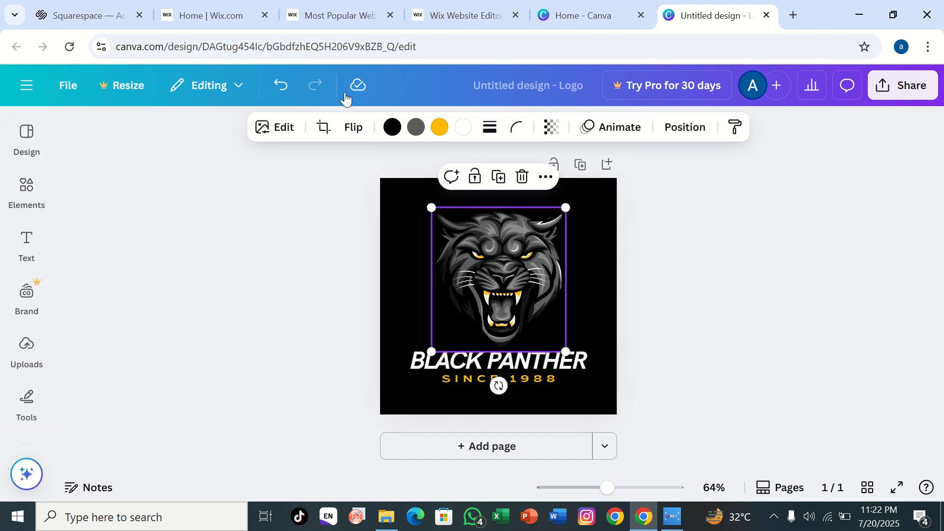
{"action": "left_click", "coordinate": [442, 133]}
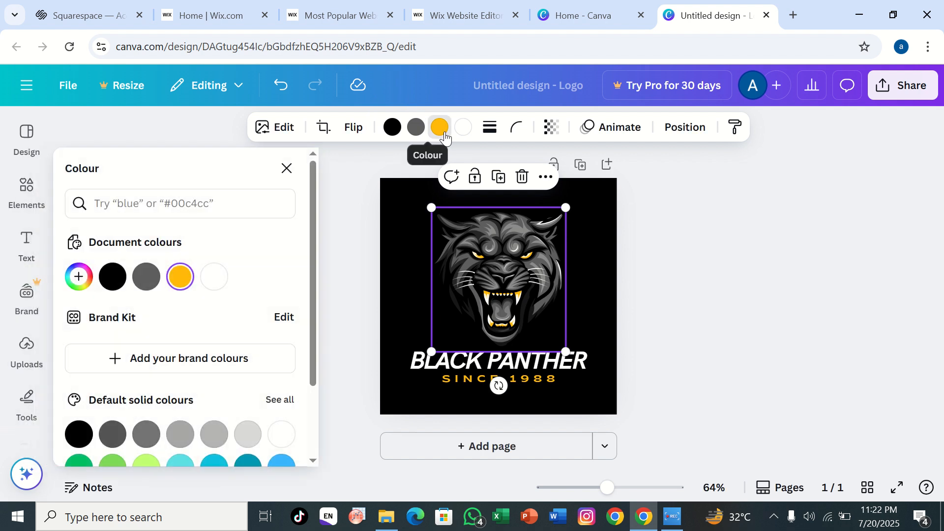
{"action": "left_click_drag", "start_coordinate": [431, 206], "coordinate": [400, 183]}
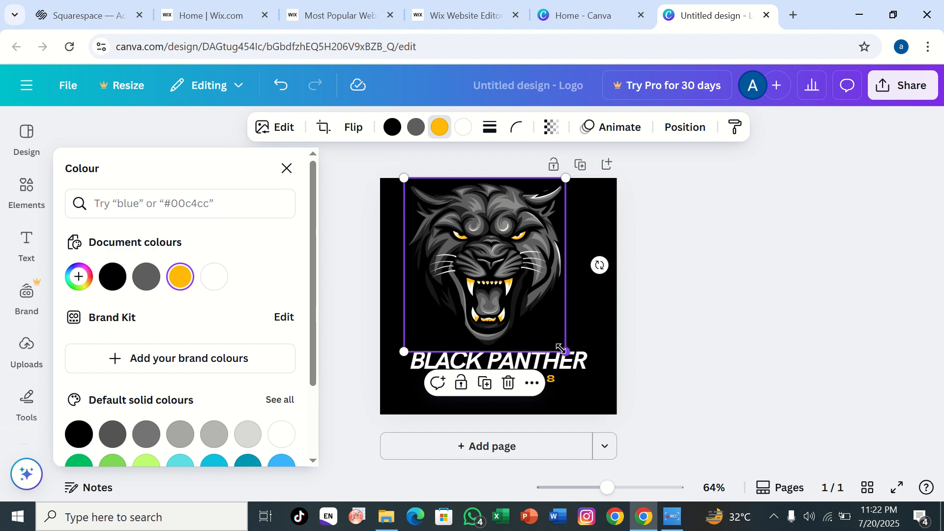
{"action": "mouse_move", "coordinate": [560, 348]}
{"action": "left_mouse_down"}
{"action": "mouse_move", "coordinate": [581, 362]}
{"action": "mouse_move", "coordinate": [573, 360]}
{"action": "left_mouse_up"}
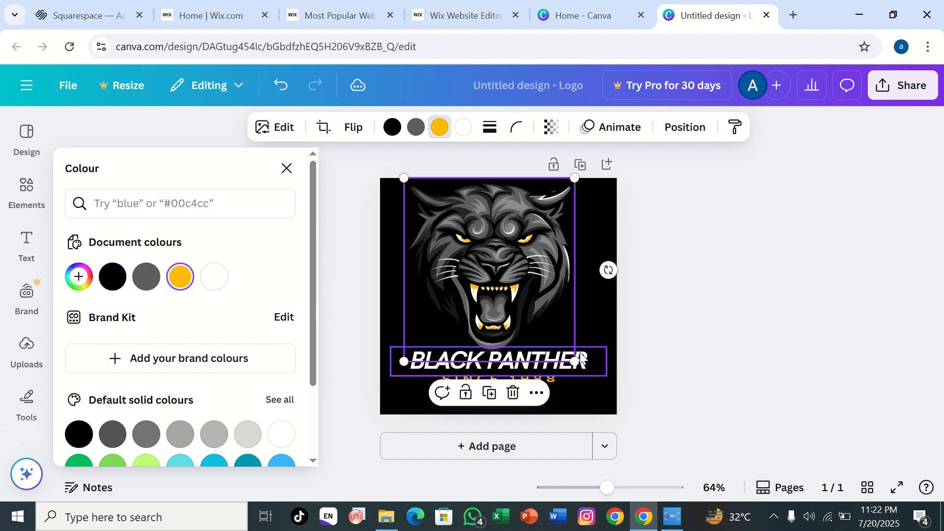
{"action": "left_click_drag", "start_coordinate": [473, 326], "coordinate": [481, 329]}
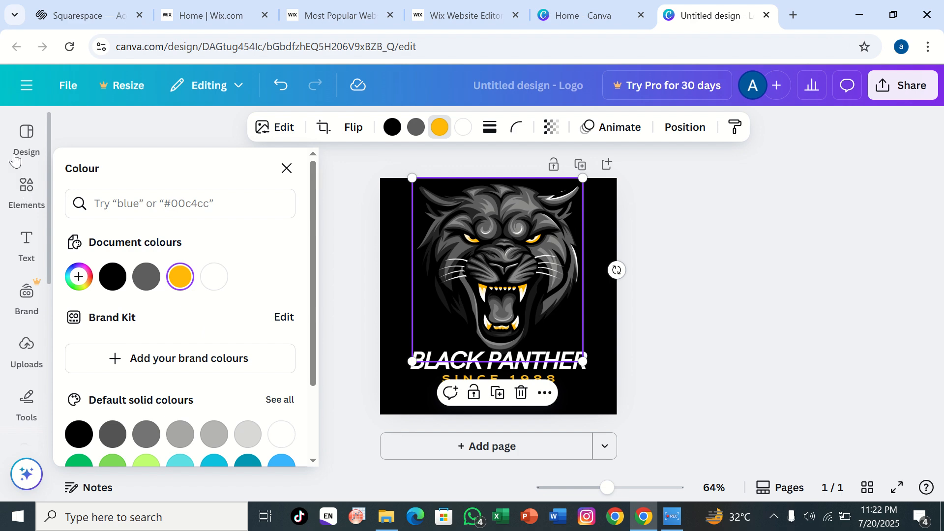
{"action": "left_click", "coordinate": [25, 143]}
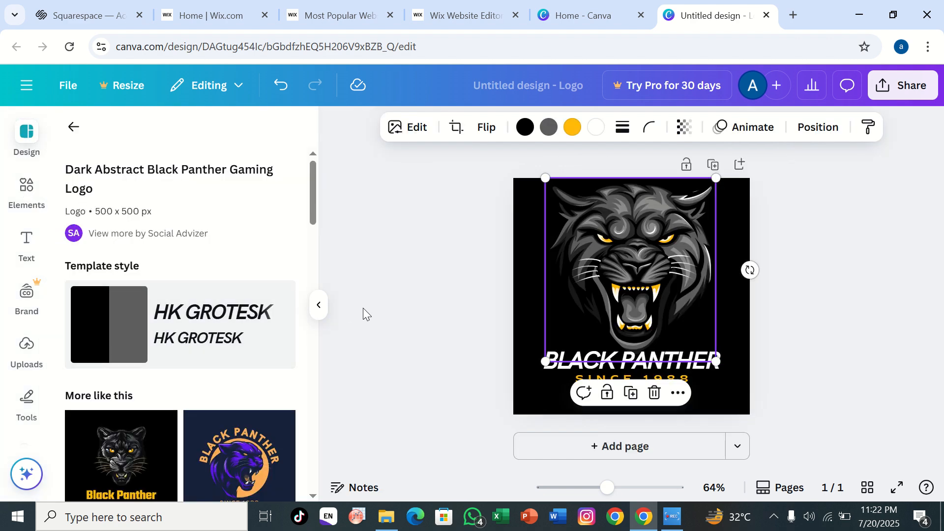
- Dismiss the Canva Pro upgrade offer for the purple panther template and download the current logo design as a PNG at size 1
{"action": "left_click", "coordinate": [242, 439]}
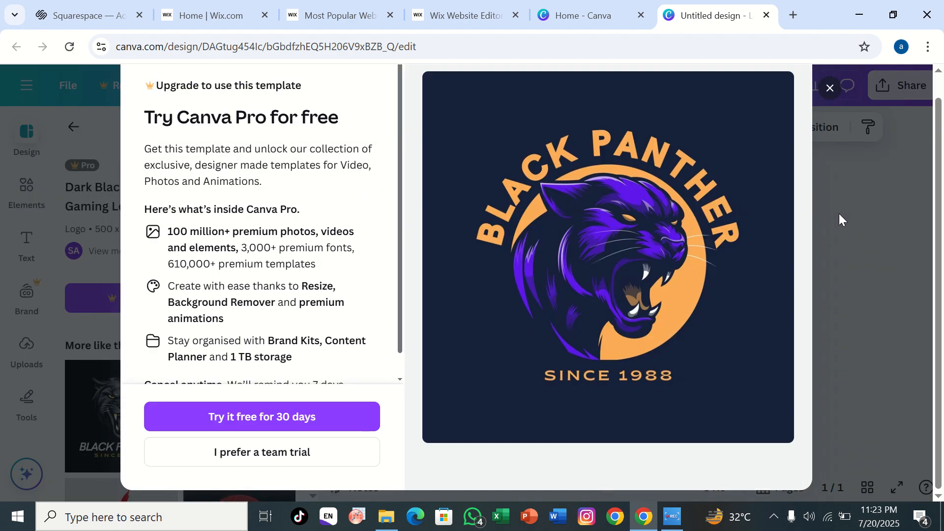
{"action": "left_click", "coordinate": [839, 211]}
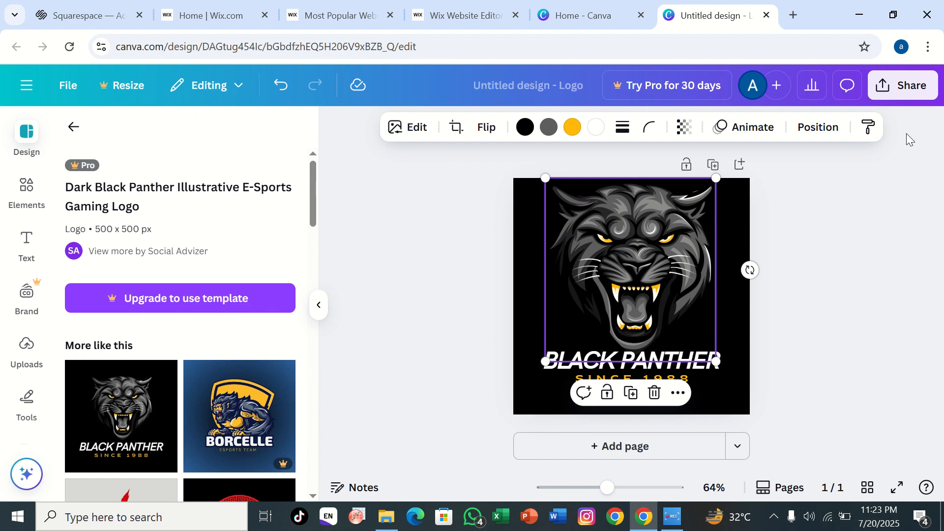
{"action": "left_click", "coordinate": [917, 84]}
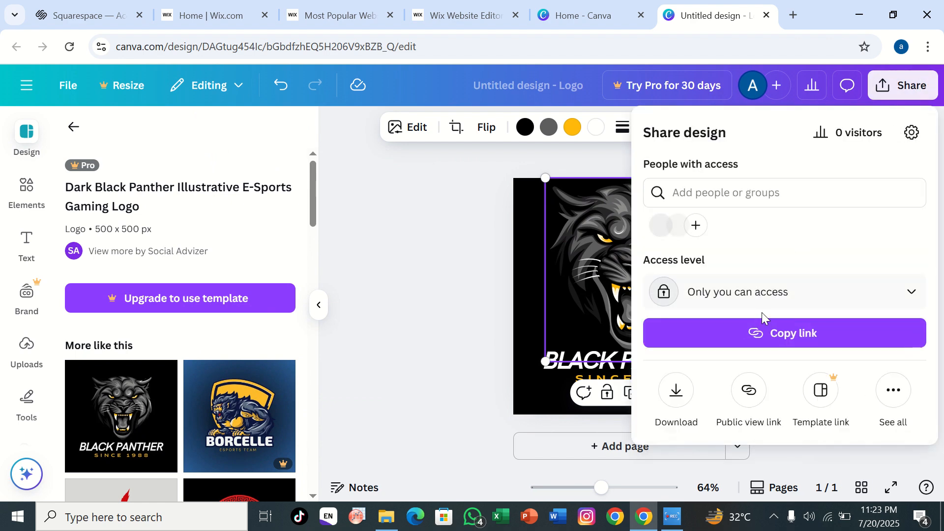
{"action": "left_click", "coordinate": [676, 393]}
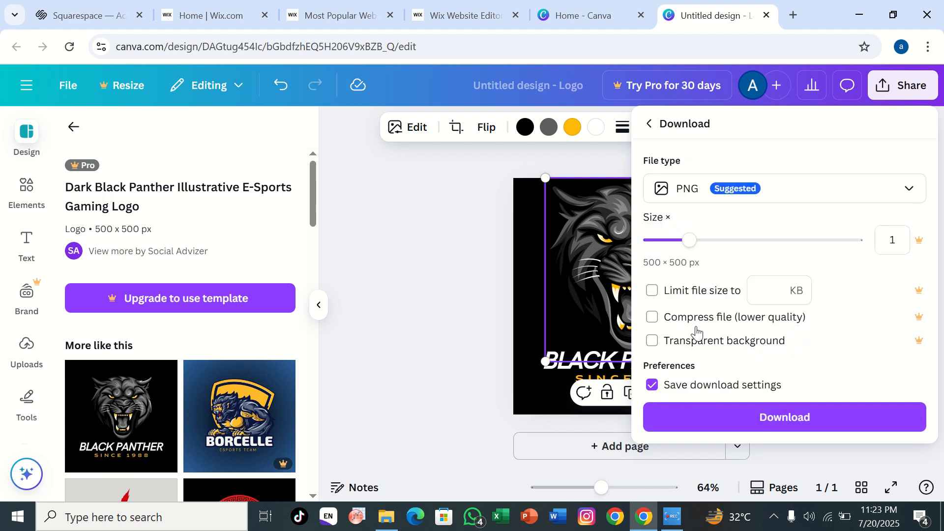
{"action": "left_click", "coordinate": [733, 429]}
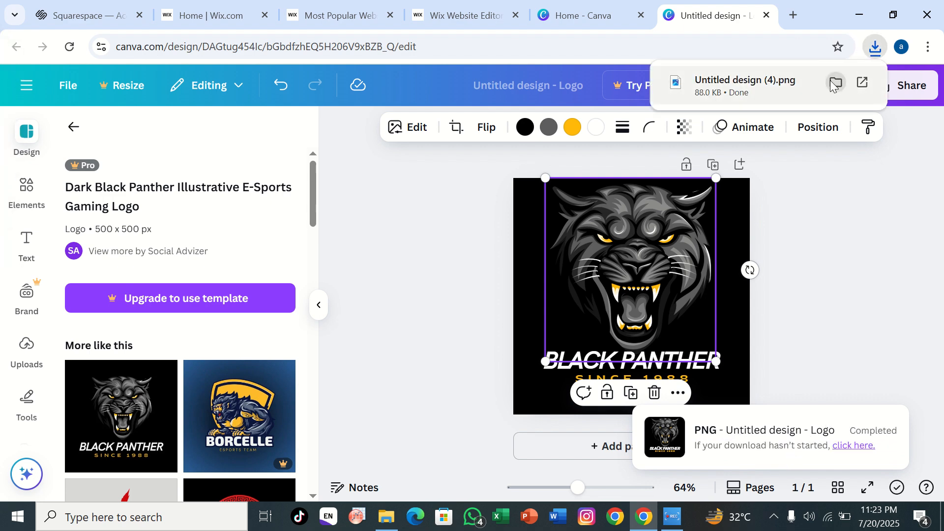
- Move the downloaded Untitled design (4) image from the Downloads folder to Local Disk (F:)
{"action": "left_click", "coordinate": [836, 83]}
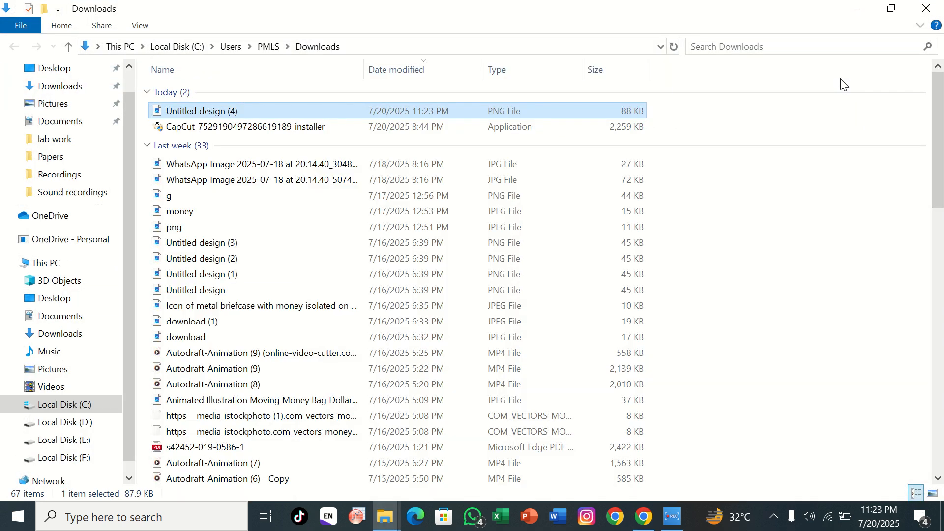
{"action": "right_click", "coordinate": [347, 113]}
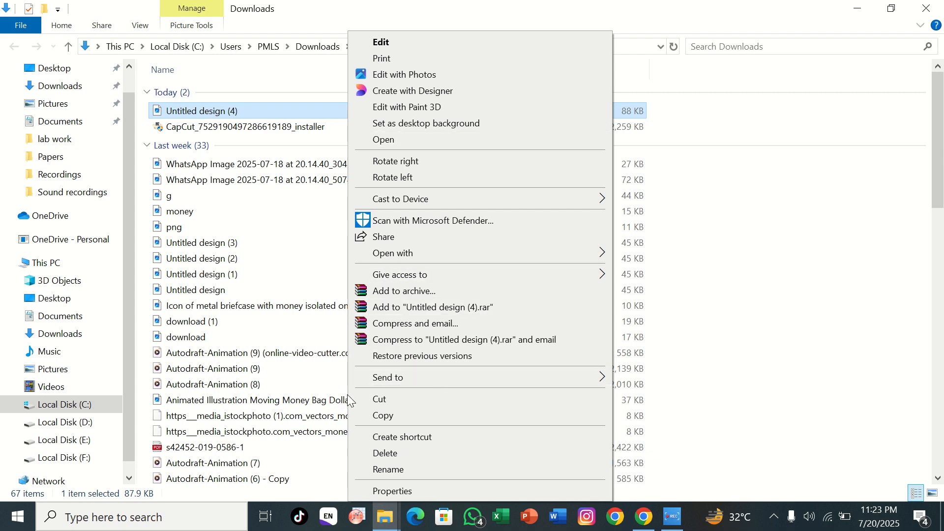
{"action": "left_click", "coordinate": [373, 398]}
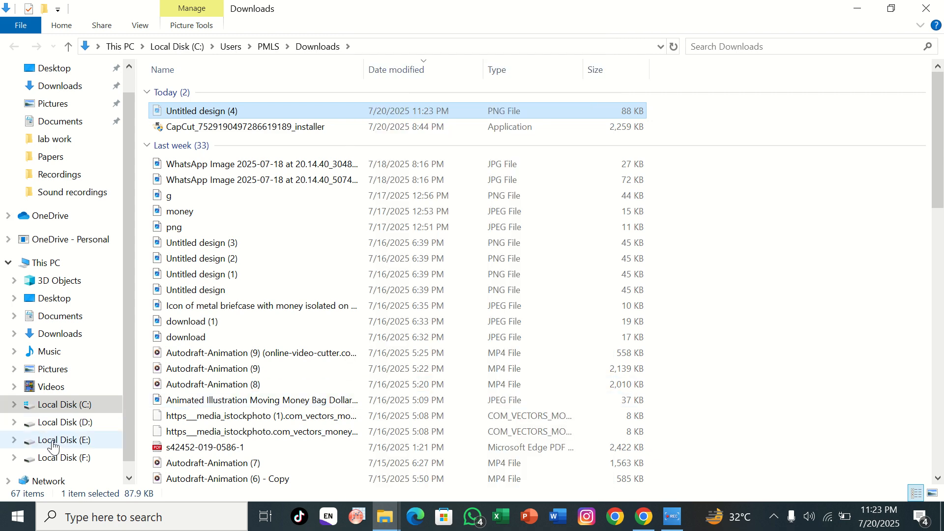
{"action": "left_click", "coordinate": [51, 456]}
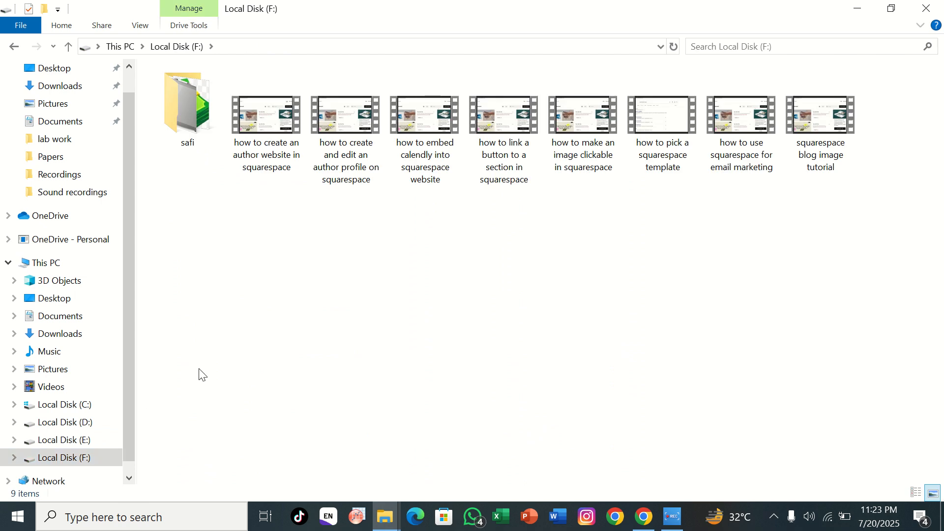
{"action": "right_click", "coordinate": [199, 370]}
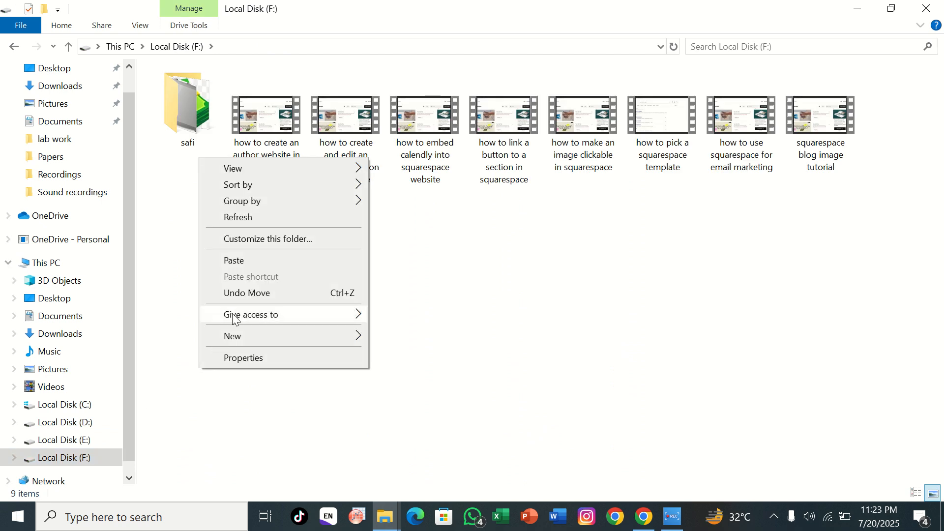
{"action": "left_click", "coordinate": [234, 261]}
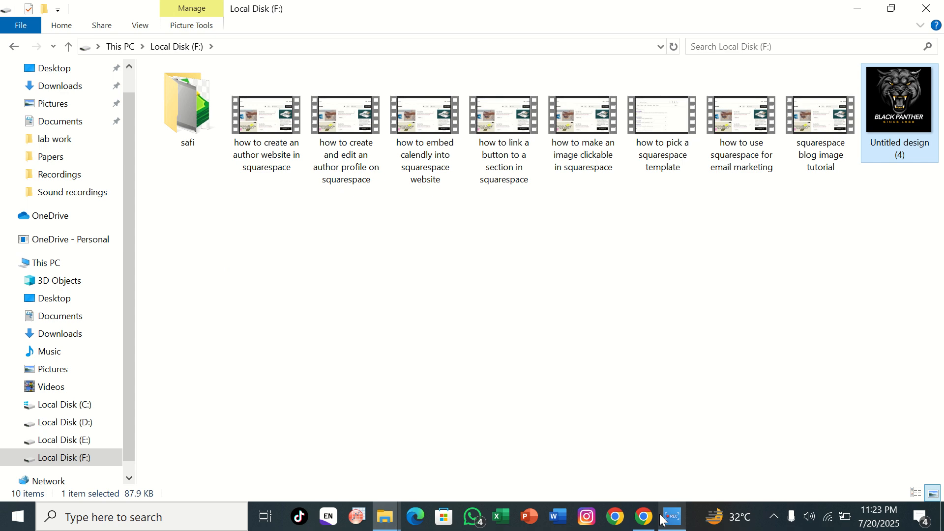
- Switch to the Wix editor and bring up the media upload window for adding an image from the computer
{"action": "left_click", "coordinate": [644, 517]}
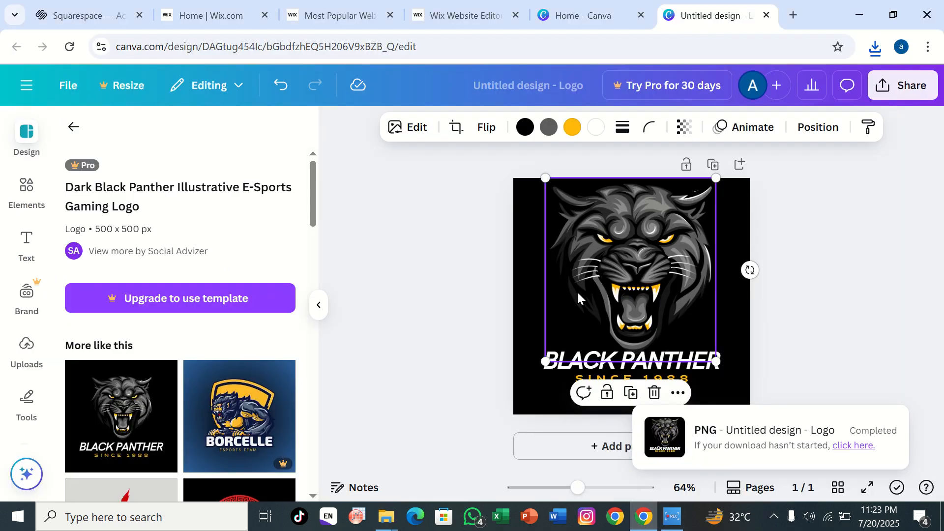
{"action": "left_click", "coordinate": [462, 17]}
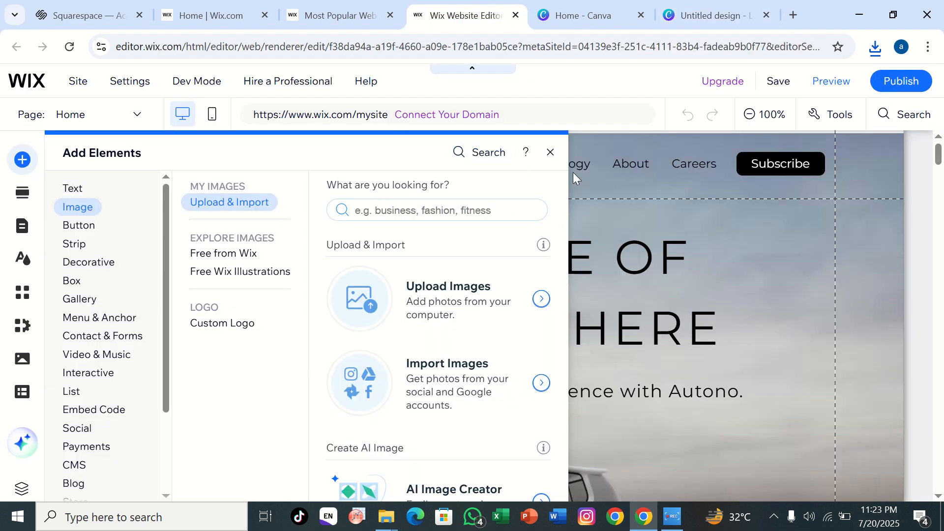
{"action": "left_click", "coordinate": [551, 153]}
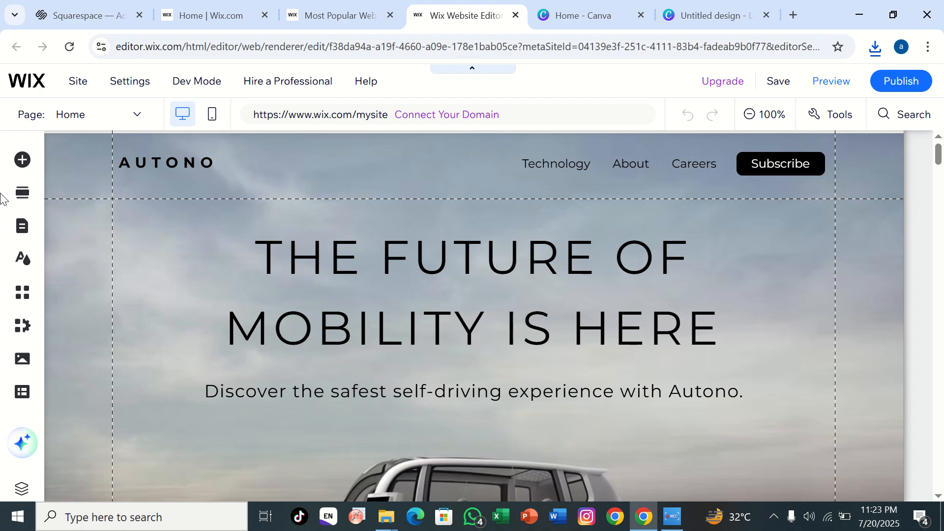
{"action": "left_click", "coordinate": [17, 169]}
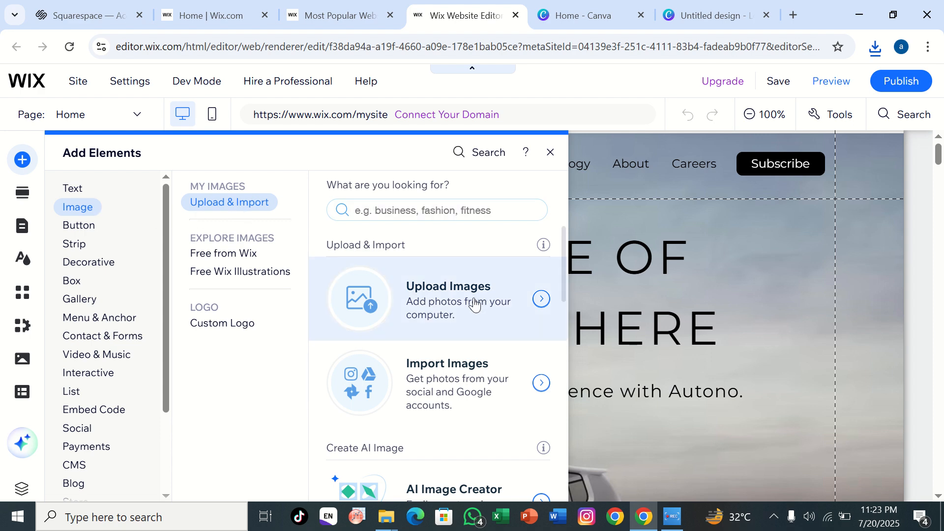
{"action": "left_click", "coordinate": [401, 289]}
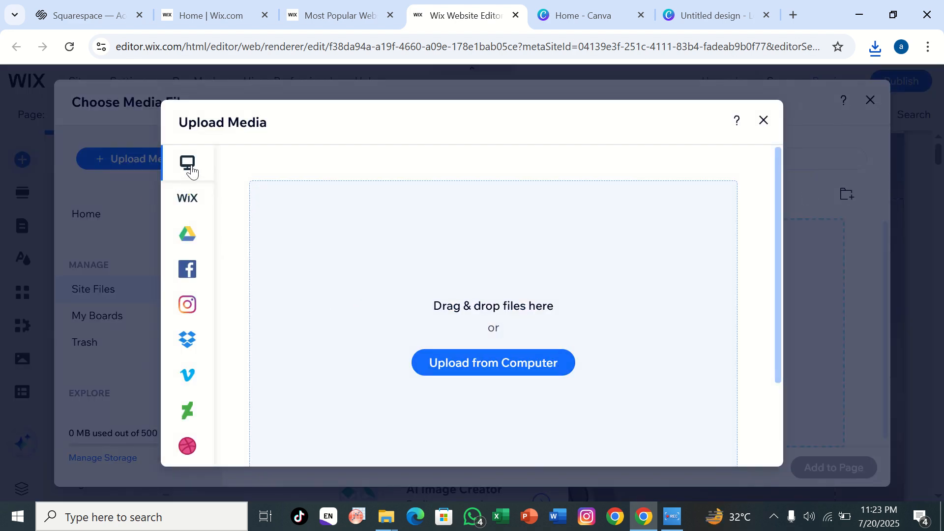
- Upload the Untitled design (4) image from Local Disk (F:) to the site files
{"action": "left_click", "coordinate": [491, 373]}
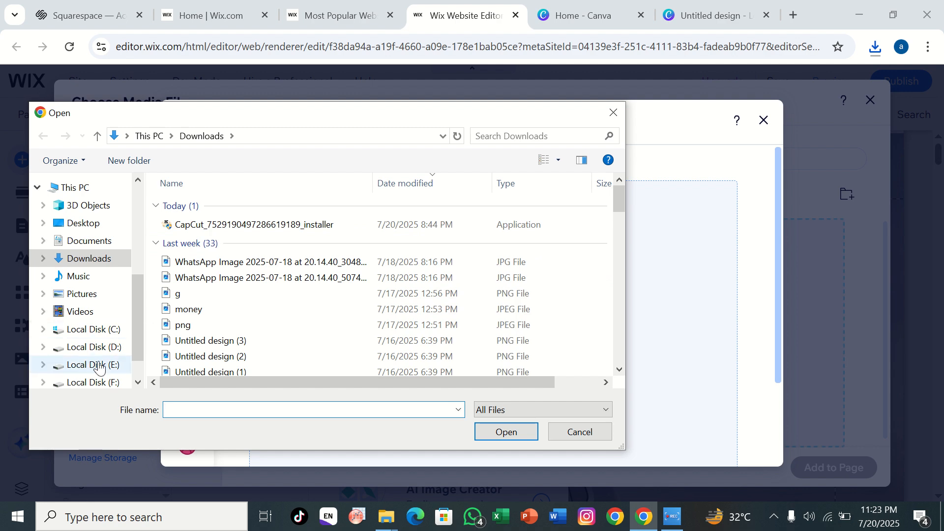
{"action": "left_click", "coordinate": [100, 383]}
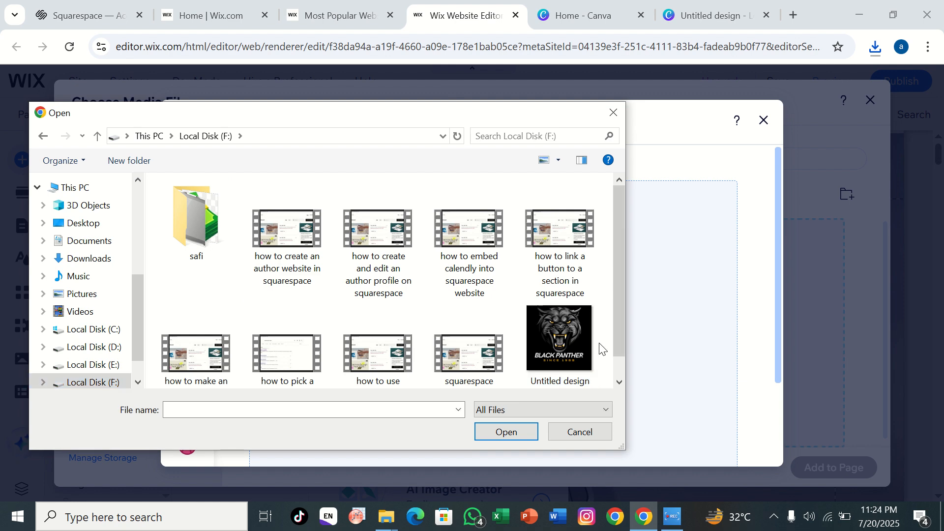
{"action": "left_click", "coordinate": [558, 344]}
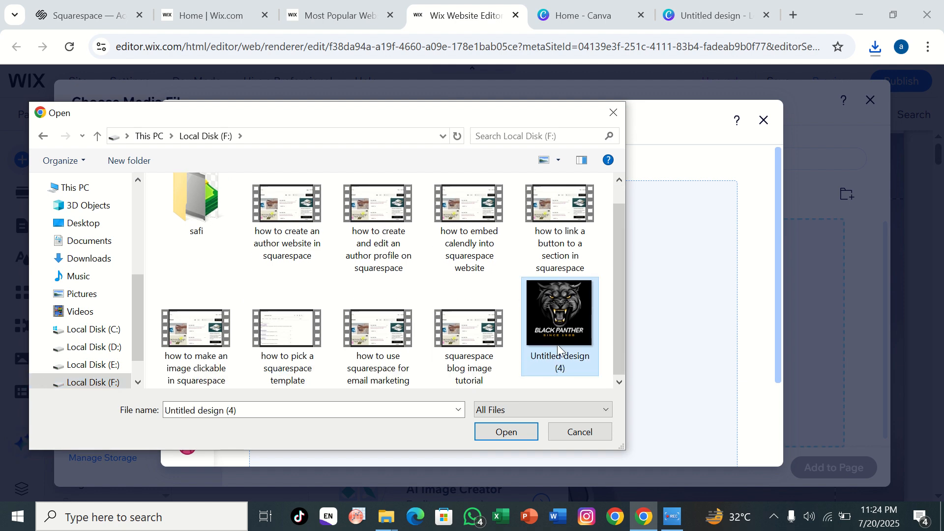
{"action": "left_click", "coordinate": [484, 438]}
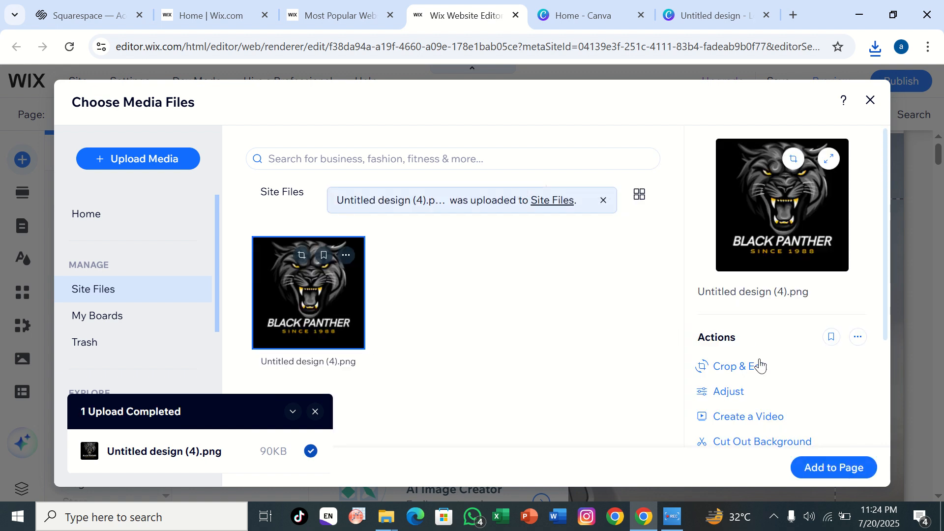
- Crop the uploaded panther logo freely to about 450 × 466 px in Photo Studio and save the edited copy
{"action": "scroll", "coordinate": [732, 371], "scroll_direction": "down", "scroll_amount": 1}
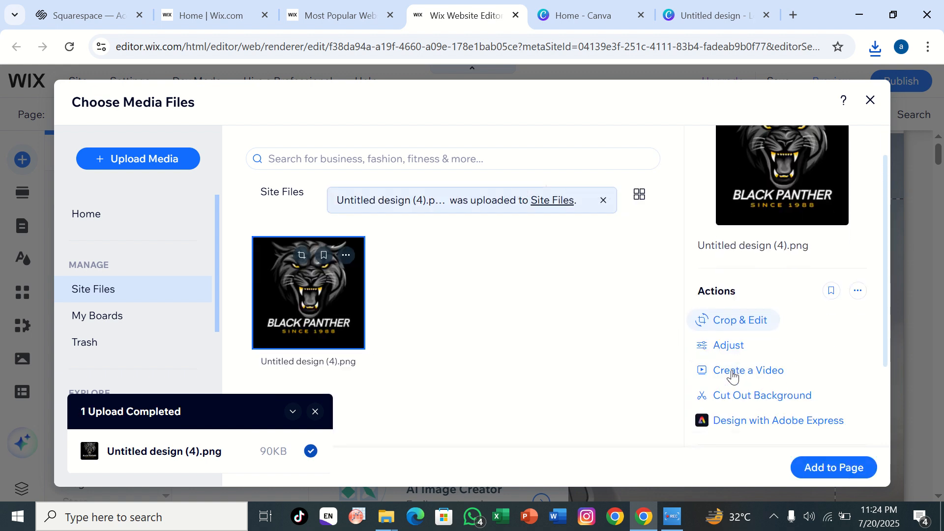
{"action": "left_click", "coordinate": [732, 319]}
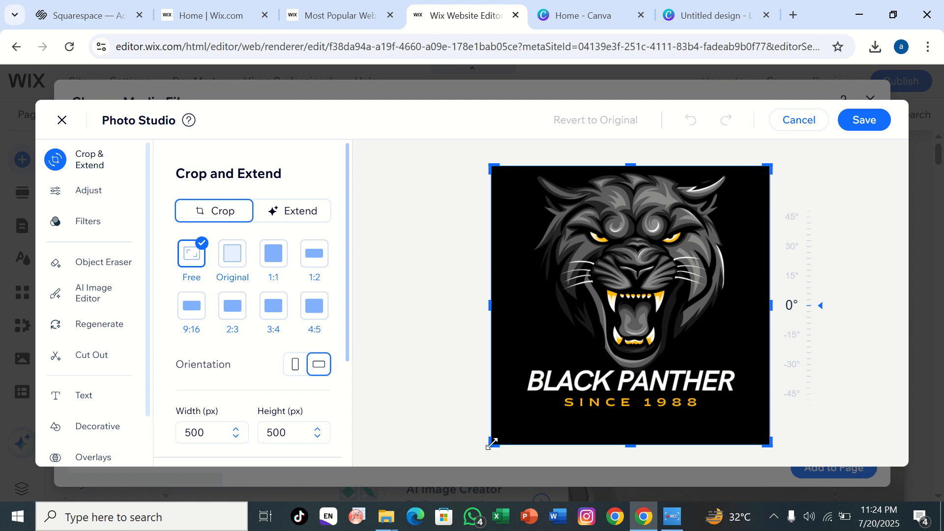
{"action": "left_click_drag", "start_coordinate": [492, 442], "coordinate": [502, 419]}
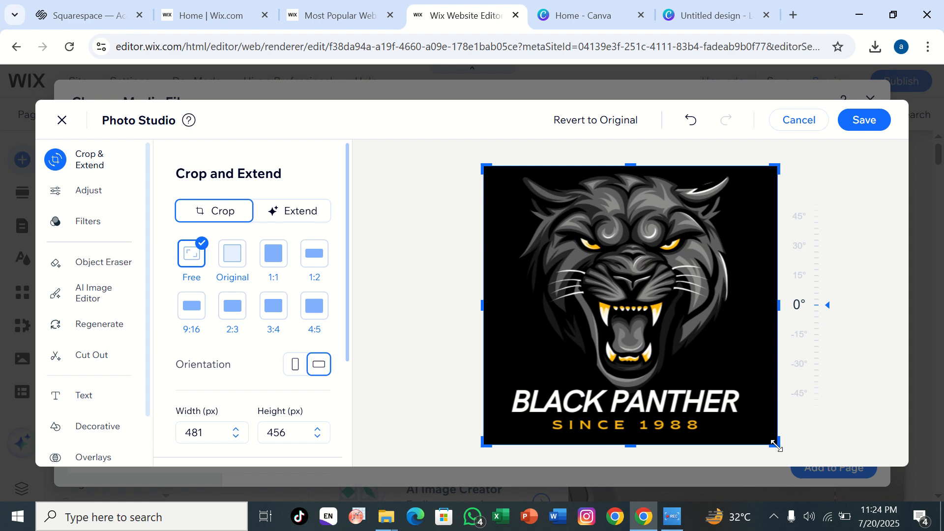
{"action": "left_click_drag", "start_coordinate": [775, 445], "coordinate": [765, 445]}
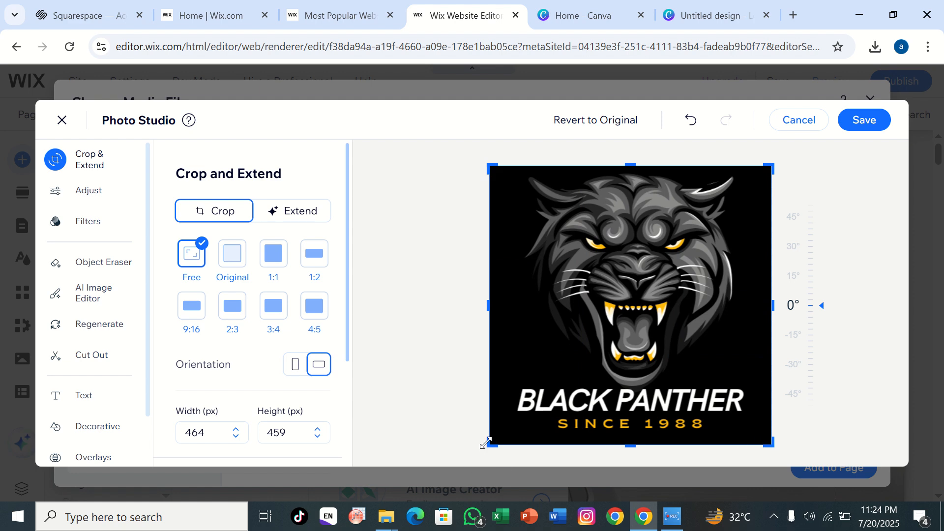
{"action": "left_click_drag", "start_coordinate": [486, 444], "coordinate": [495, 447]}
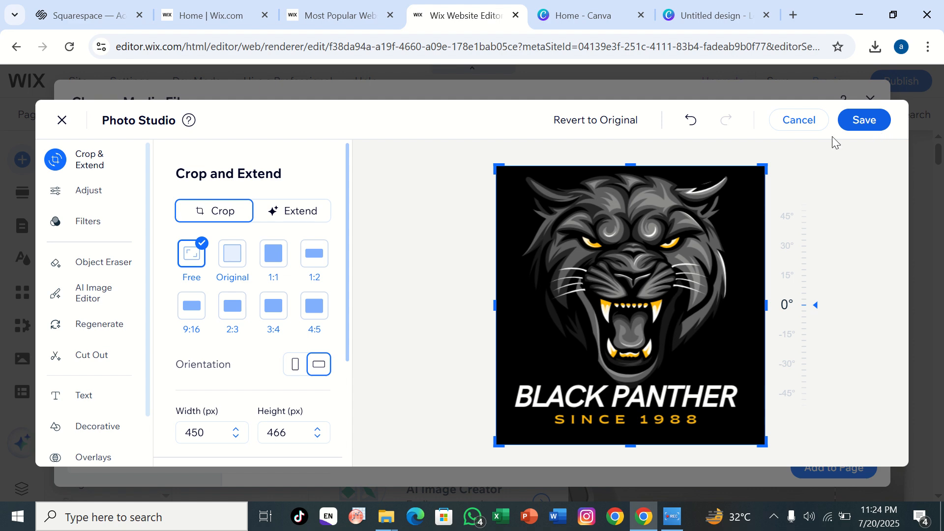
{"action": "left_click", "coordinate": [846, 116]}
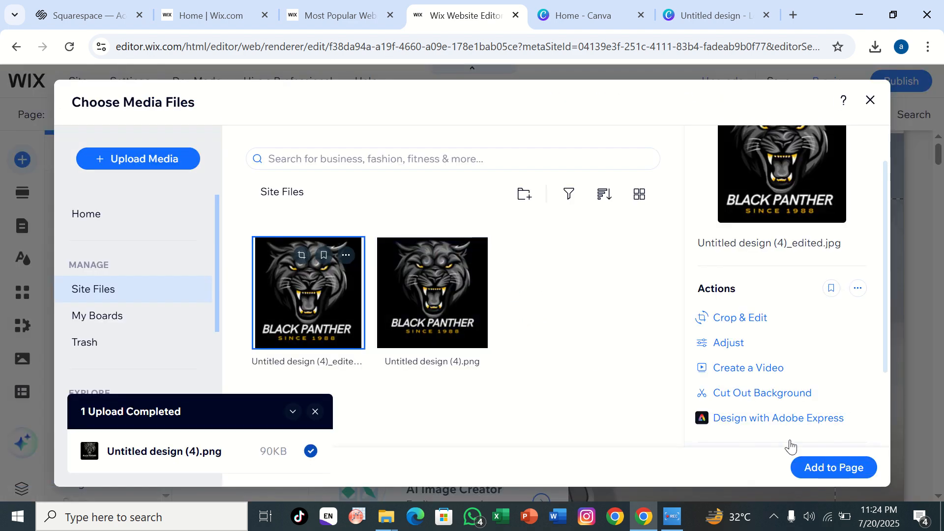
- Add the cropped logo to the page, shrink it to a small square, and place it beside the headline just under the Subscribe button
{"action": "left_click", "coordinate": [807, 464]}
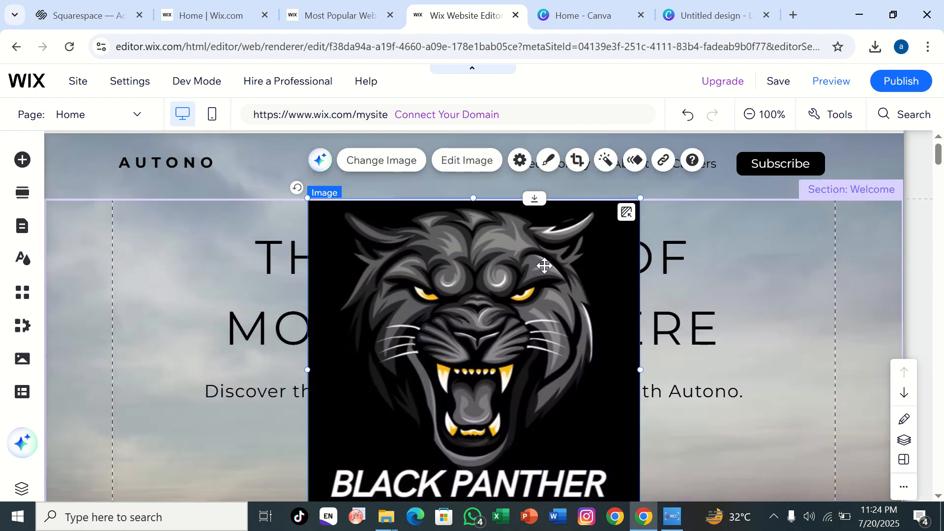
{"action": "left_click_drag", "start_coordinate": [544, 266], "coordinate": [671, 267]}
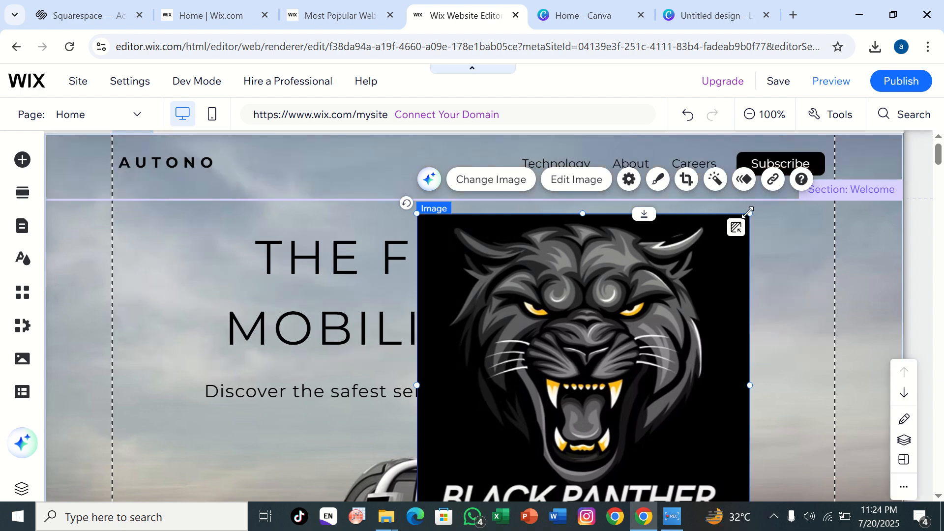
{"action": "left_click_drag", "start_coordinate": [748, 212], "coordinate": [665, 323]}
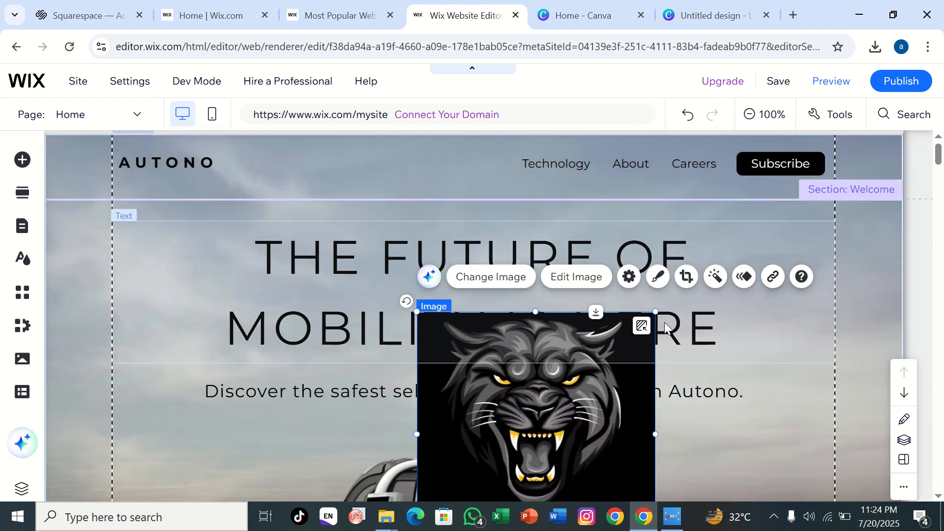
{"action": "left_click_drag", "start_coordinate": [534, 407], "coordinate": [724, 295]}
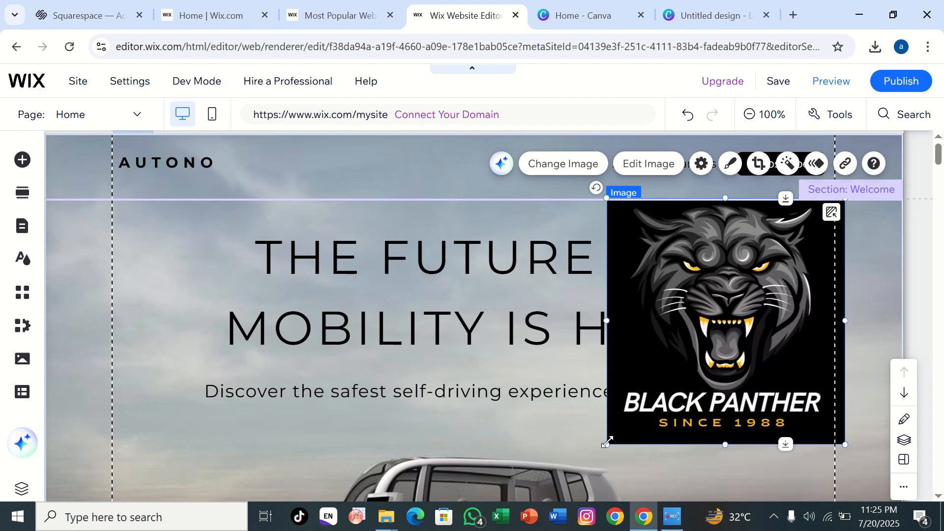
{"action": "left_click_drag", "start_coordinate": [606, 445], "coordinate": [726, 319]}
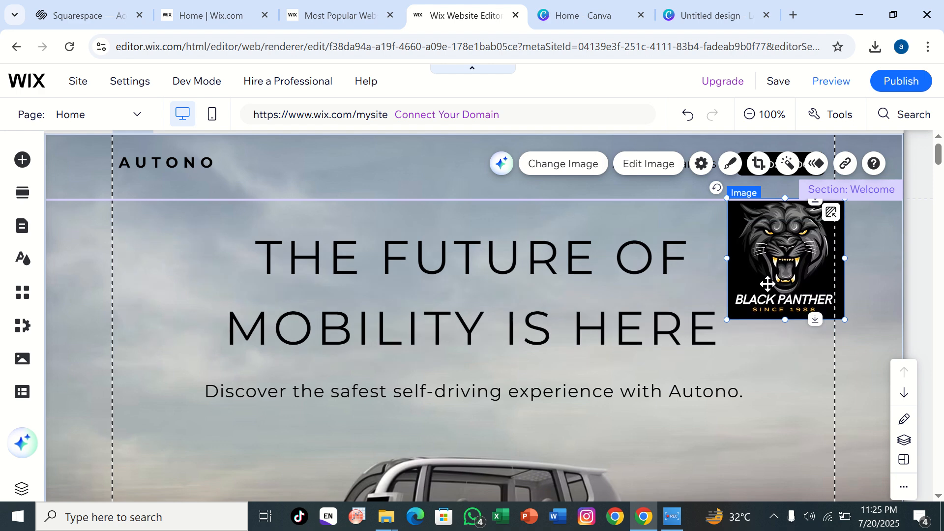
{"action": "left_click_drag", "start_coordinate": [767, 284], "coordinate": [758, 284]}
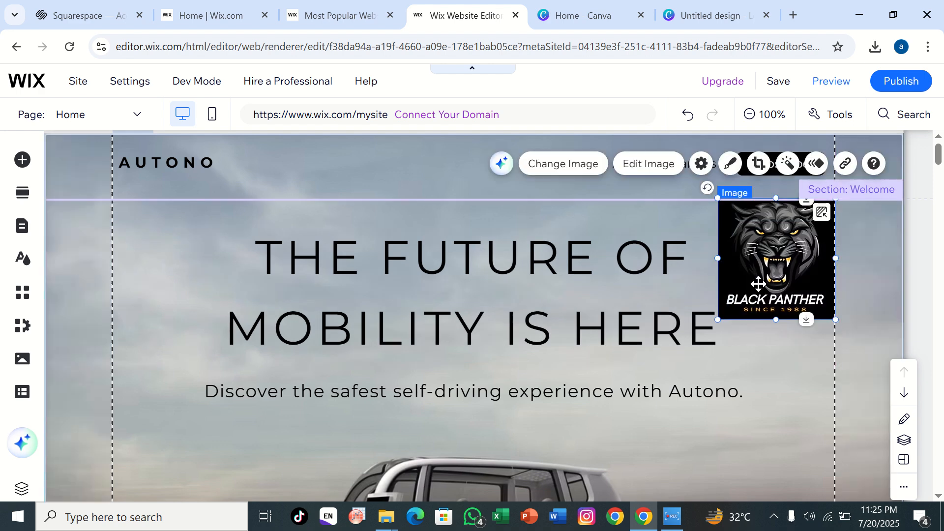
- Apply the Blur entrance animation to the panther logo and open its customization settings, leaving them as they are
{"action": "left_click", "coordinate": [819, 165]}
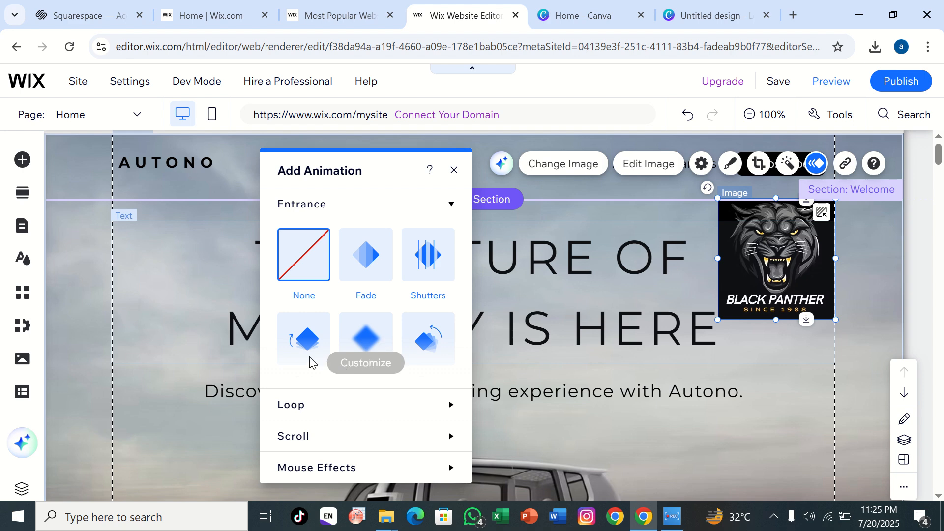
{"action": "scroll", "coordinate": [305, 340], "scroll_direction": "down", "scroll_amount": 5}
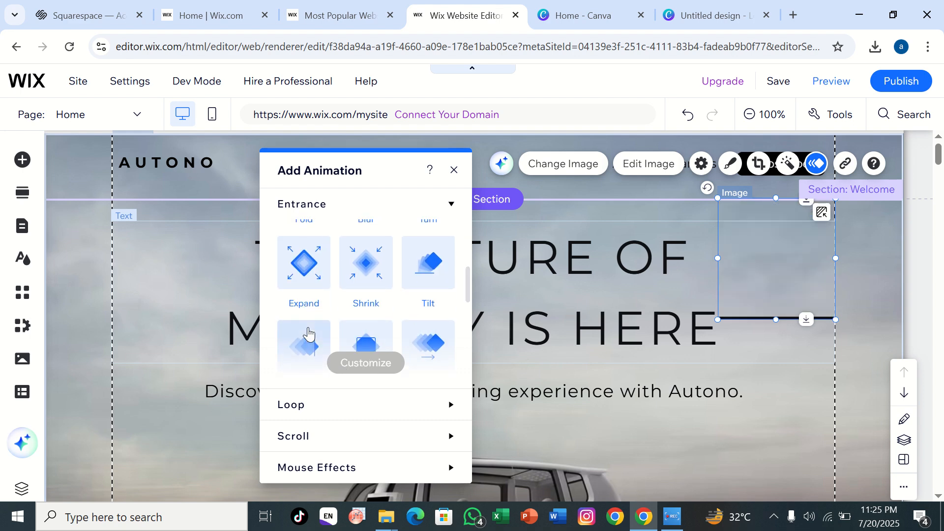
{"action": "scroll", "coordinate": [354, 270], "scroll_direction": "up", "scroll_amount": 1}
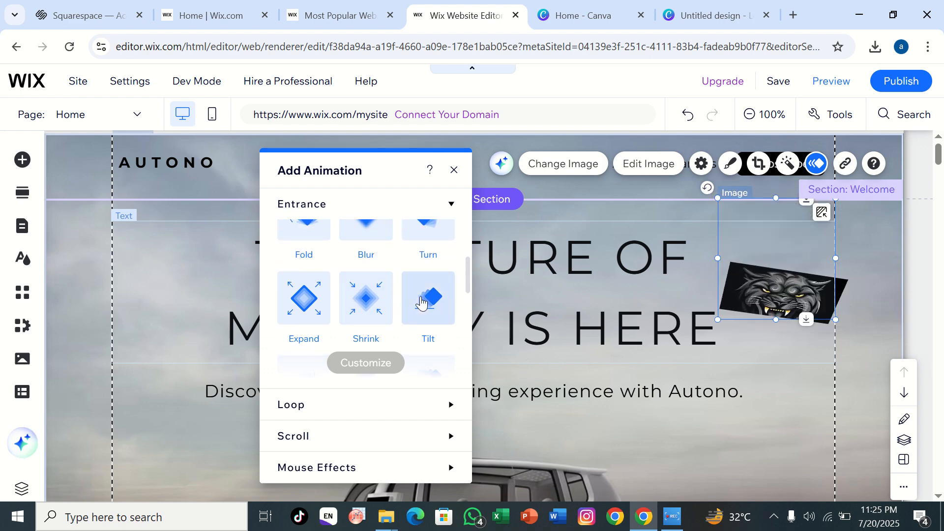
{"action": "scroll", "coordinate": [420, 302], "scroll_direction": "up", "scroll_amount": 1}
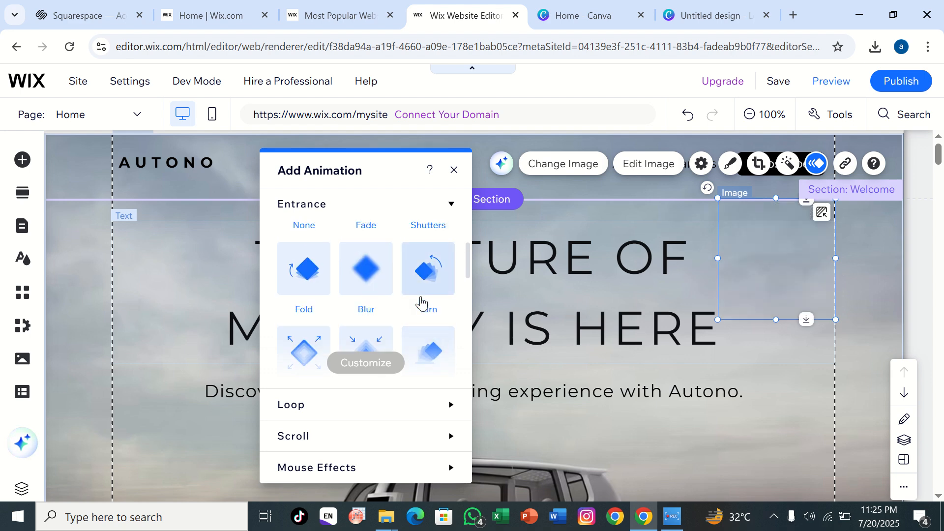
{"action": "left_click", "coordinate": [374, 287]}
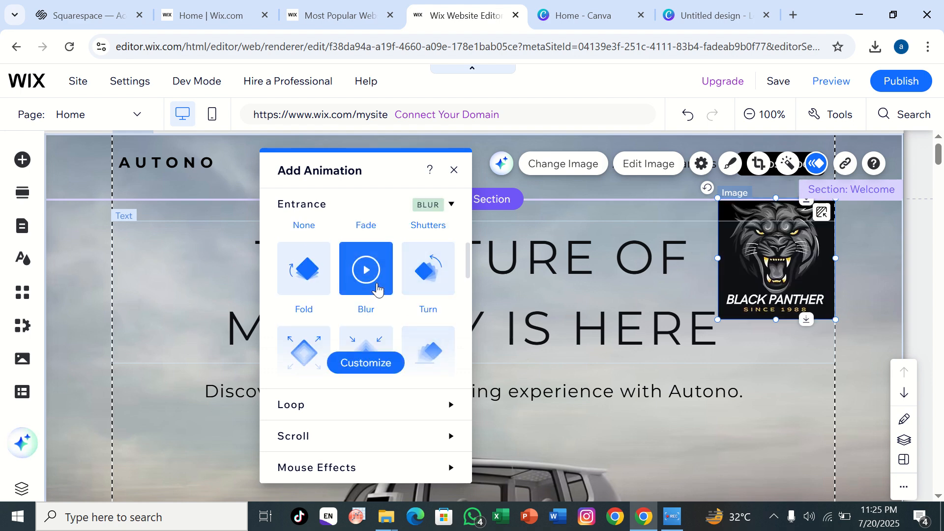
{"action": "left_click", "coordinate": [387, 370]}
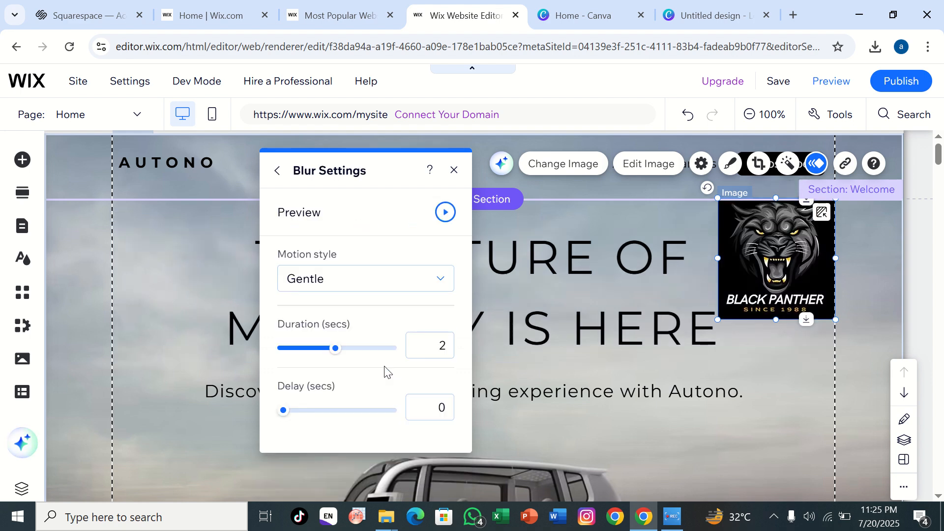
{"action": "left_click", "coordinate": [452, 170]}
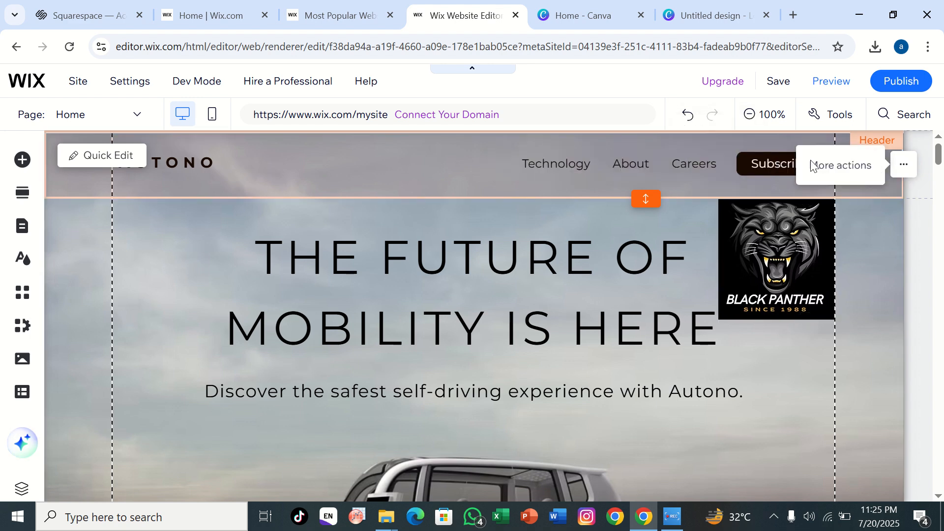
- Preview the home page to check the animated logo beside the headline, and return to the editor
{"action": "left_click", "coordinate": [725, 421]}
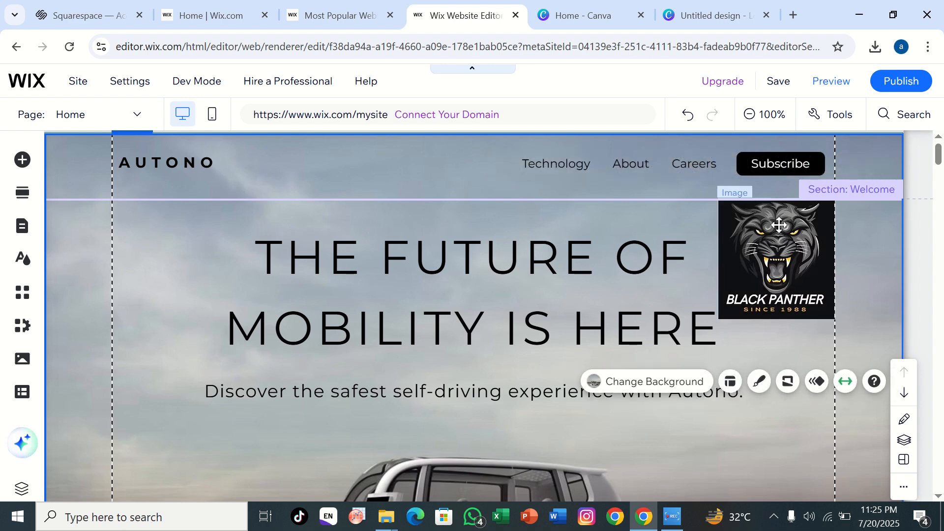
{"action": "left_click", "coordinate": [823, 88]}
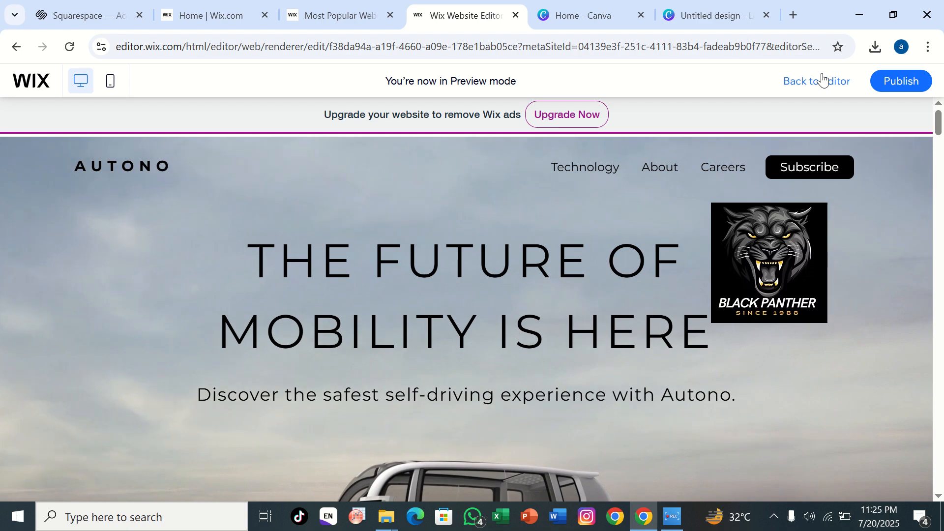
{"action": "left_click", "coordinate": [821, 80]}
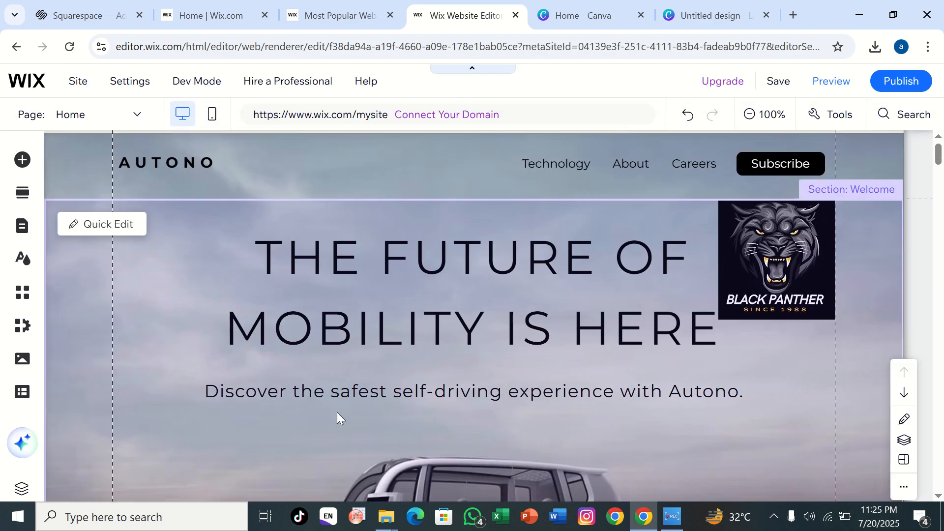